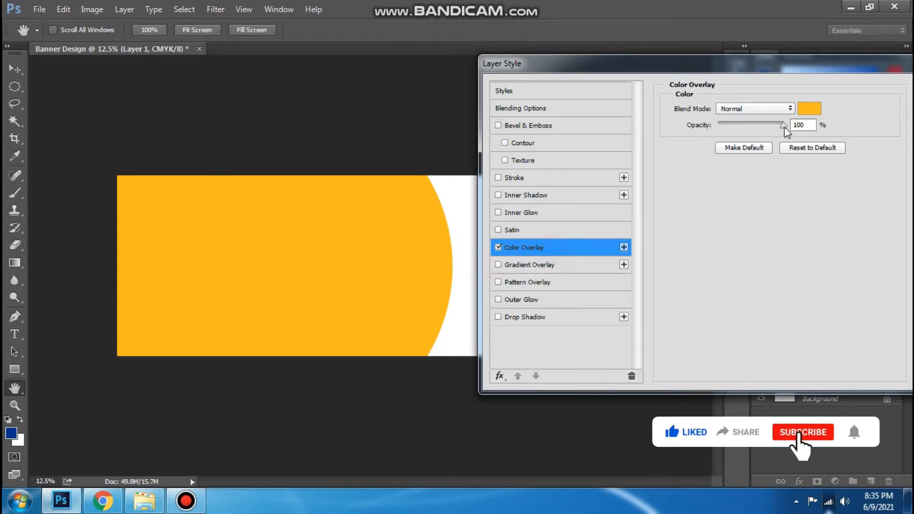
# Step: Set the Color Overlay of the curved shape's layer to dark navy blue 06164c
pyautogui.click(721, 234)
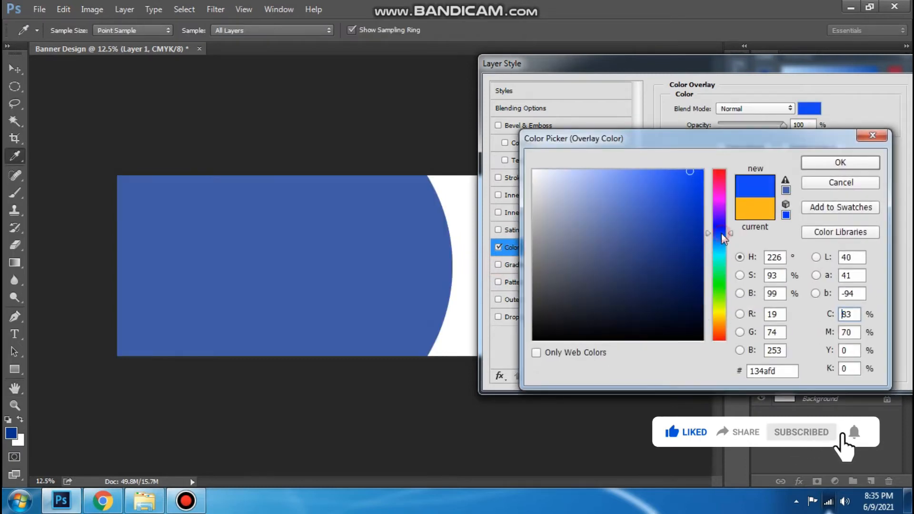
pyautogui.click(694, 272)
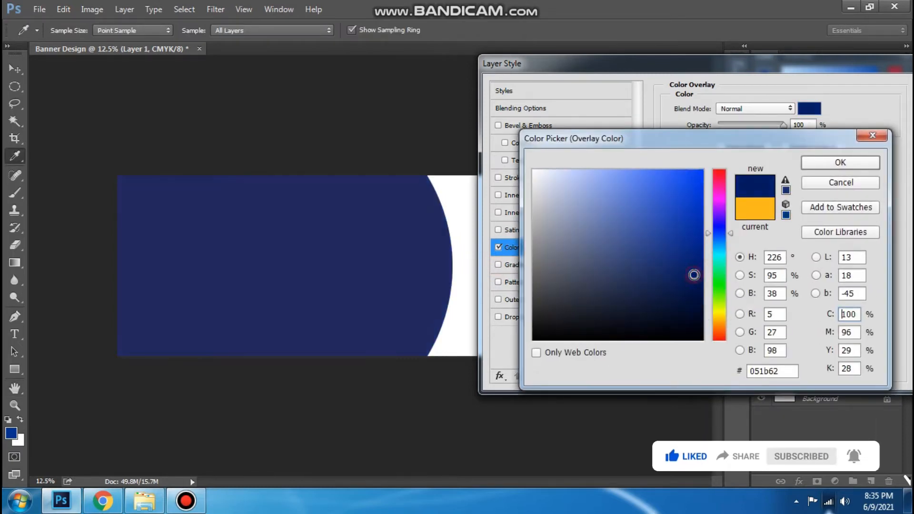
pyautogui.click(692, 289)
pyautogui.moveTo(692, 289); pyautogui.dragTo(690, 289)
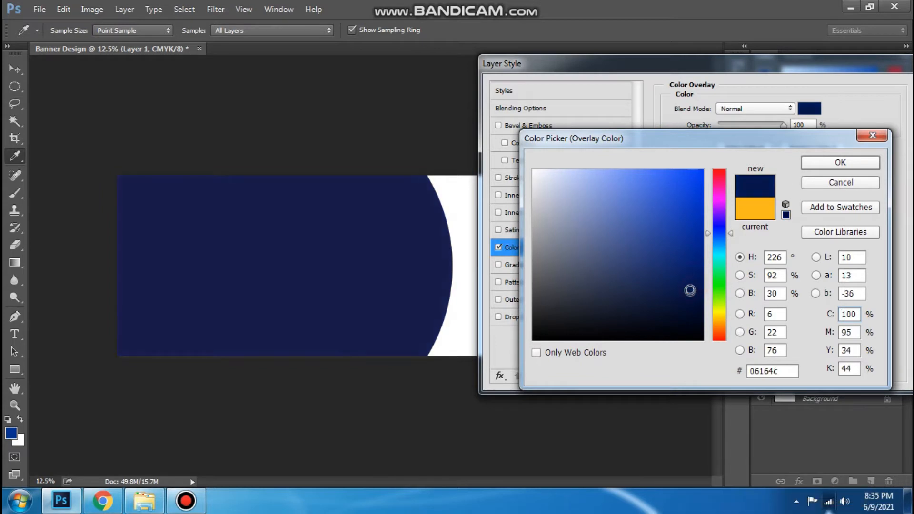
pyautogui.press('Return')
pyautogui.press('Return')
# Step: Shift the navy curved shape slightly left on the banner
pyautogui.press('v')
pyautogui.rightClick(358, 226)
pyautogui.click(382, 237)
pyautogui.moveTo(381, 236); pyautogui.dragTo(344, 253)
pyautogui.press('Tab')
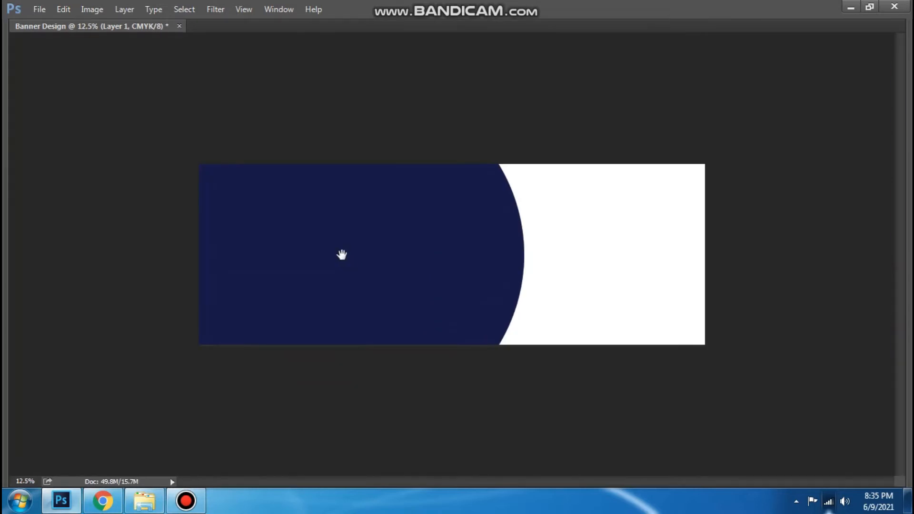
pyautogui.press('Tab')
# Step: Make a small, wide rectangular marquee selection in the upper part of the navy shape
pyautogui.click(22, 332)
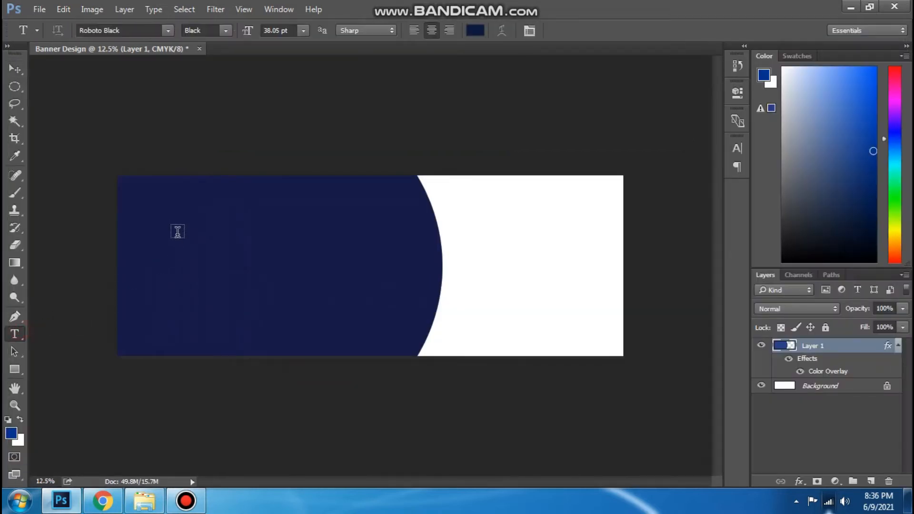
pyautogui.rightClick(15, 85)
pyautogui.click(43, 83)
pyautogui.moveTo(224, 211); pyautogui.dragTo(319, 236)
pyautogui.hotkey('ctrl', 'n')
pyautogui.press('Return')
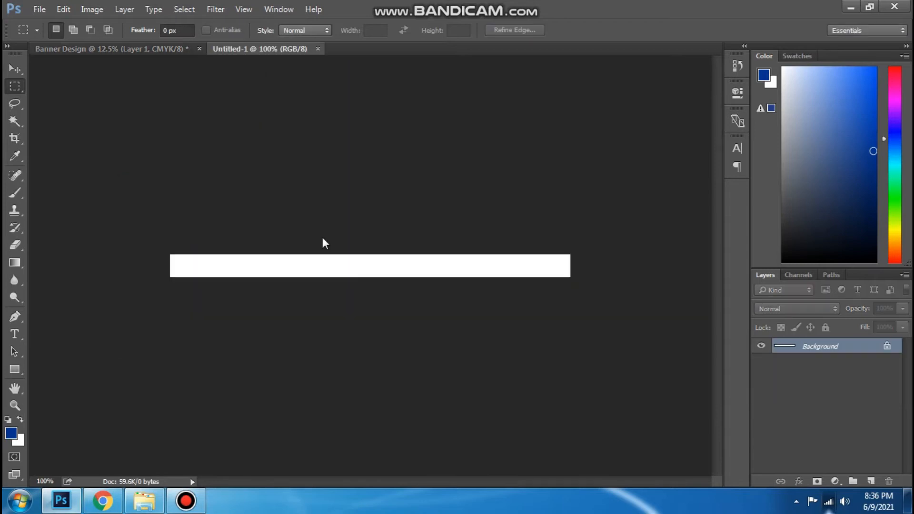
pyautogui.click(318, 48)
# Step: Fill the rectangular selection on a new layer with yellow-orange fdb913 (C 0, M 30, Y 100, K 0) and deselect
pyautogui.hotkey('ctrl', 'shift', 'n')
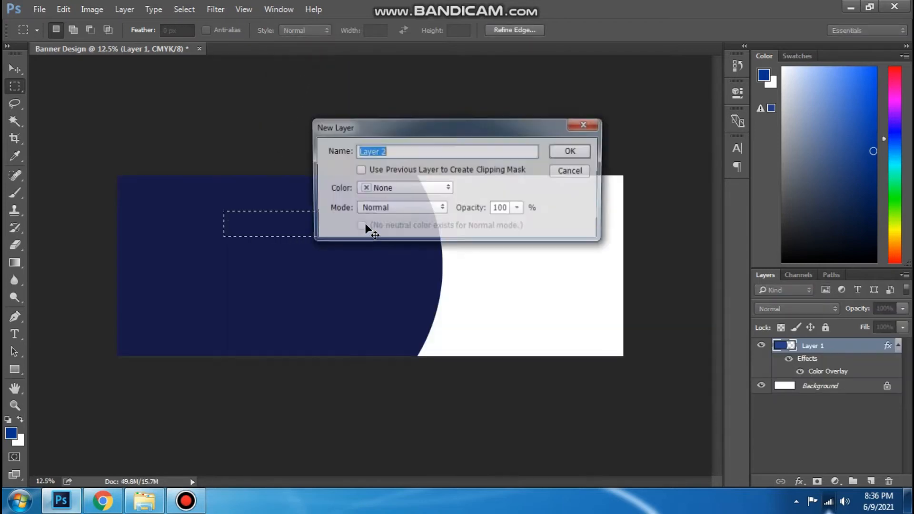
pyautogui.press('Return')
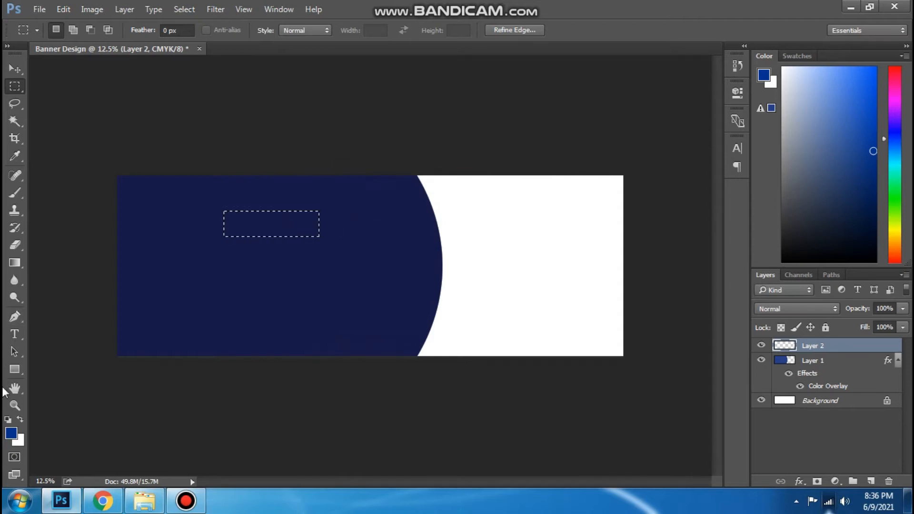
pyautogui.click(10, 433)
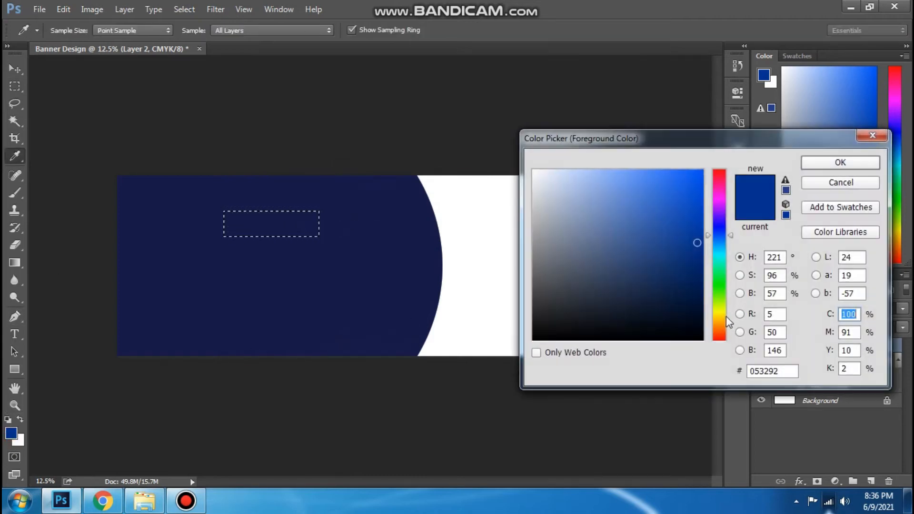
pyautogui.click(719, 316)
pyautogui.moveTo(684, 209); pyautogui.dragTo(701, 172)
pyautogui.write('0')
pyautogui.press('Tab')
pyautogui.write('30')
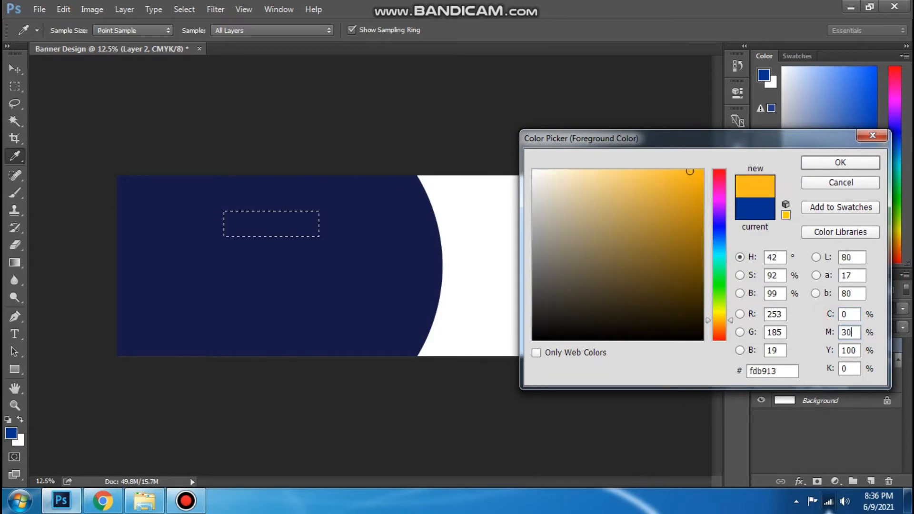
pyautogui.press('Return')
pyautogui.hotkey('alt', 'BackSpace')
pyautogui.hotkey('ctrl', 'd')
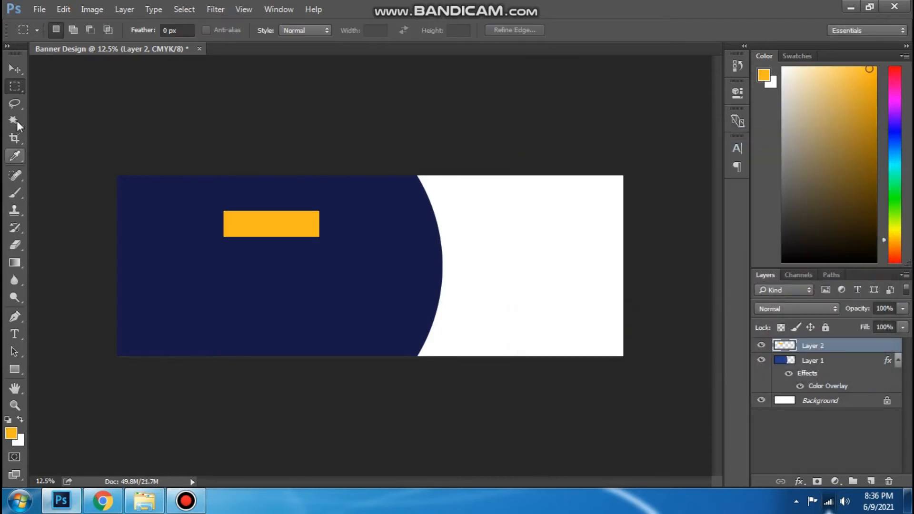
# Step: Move the yellow rectangle down a little and skew it vertically by about -9.1° so its right end rises
pyautogui.click(15, 68)
pyautogui.rightClick(301, 235)
pyautogui.moveTo(301, 242); pyautogui.dragTo(305, 271)
pyautogui.hotkey('ctrl', 't')
pyautogui.rightClick(302, 261)
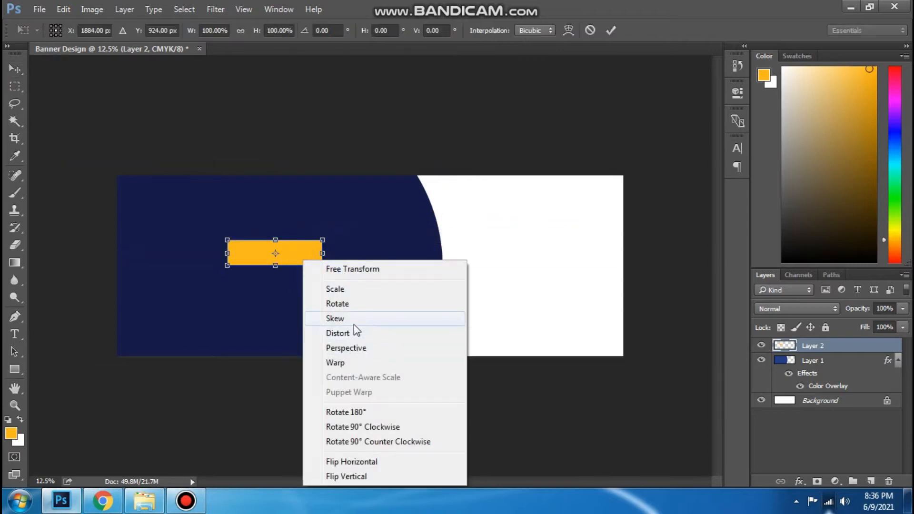
pyautogui.click(353, 323)
pyautogui.moveTo(324, 253); pyautogui.dragTo(323, 242)
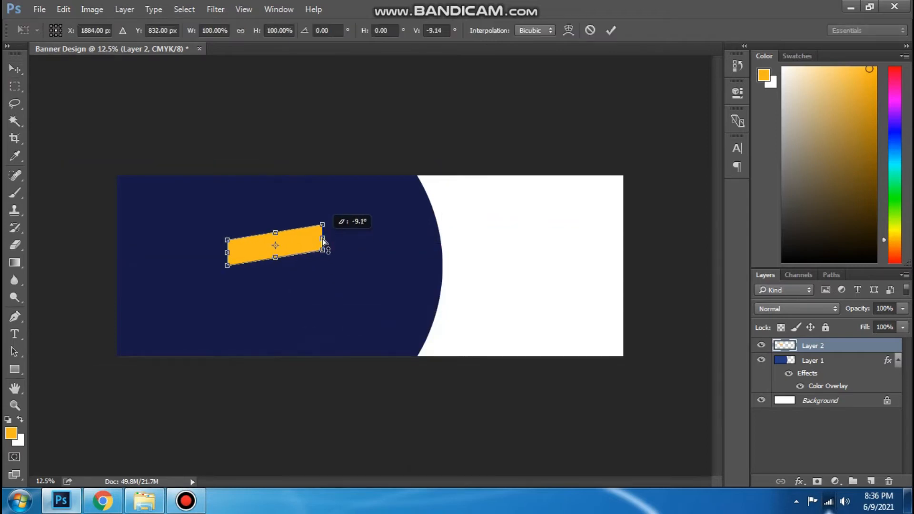
pyautogui.press('Return')
# Step: Move the skewed yellow bar to the upper-left corner area of the navy shape, leaving a small margin
pyautogui.rightClick(299, 245)
pyautogui.click(311, 246)
pyautogui.moveTo(310, 243); pyautogui.dragTo(224, 210)
pyautogui.rightClick(245, 210)
pyautogui.click(245, 213)
pyautogui.rightClick(204, 212)
pyautogui.click(214, 216)
pyautogui.rightClick(220, 210)
pyautogui.click(226, 214)
pyautogui.hotkey('shift', 'Up')
pyautogui.hotkey('shift', 'Up')
pyautogui.hotkey('shift', 'Up')
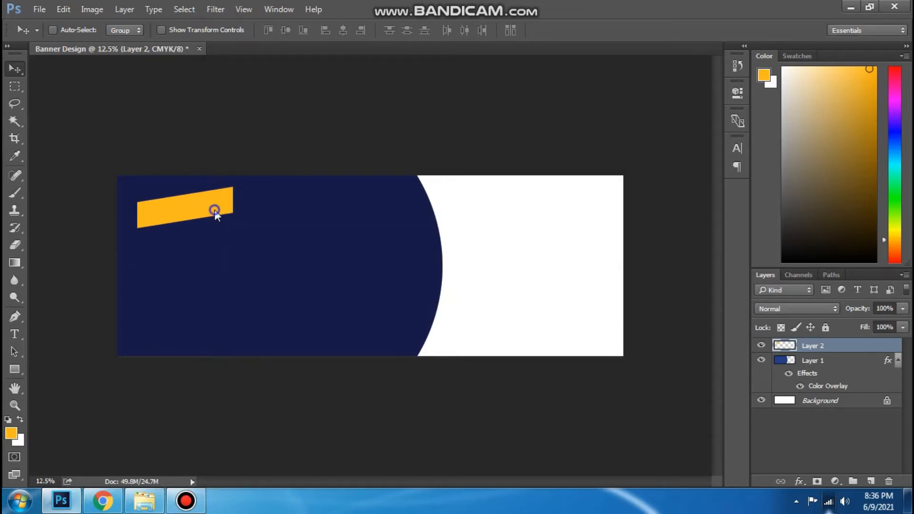
pyautogui.hotkey('shift', 'Up')
pyautogui.hotkey('shift', 'Up')
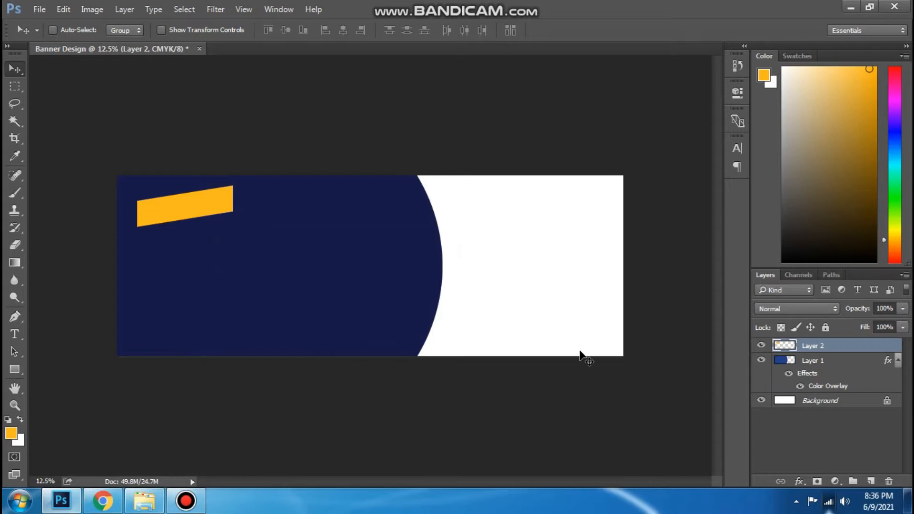
# Step: Add the text "SIMPLE" in Roboto Black below the yellow bar and enlarge it to about two-thirds of the bar's width
pyautogui.click(13, 339)
pyautogui.click(170, 302)
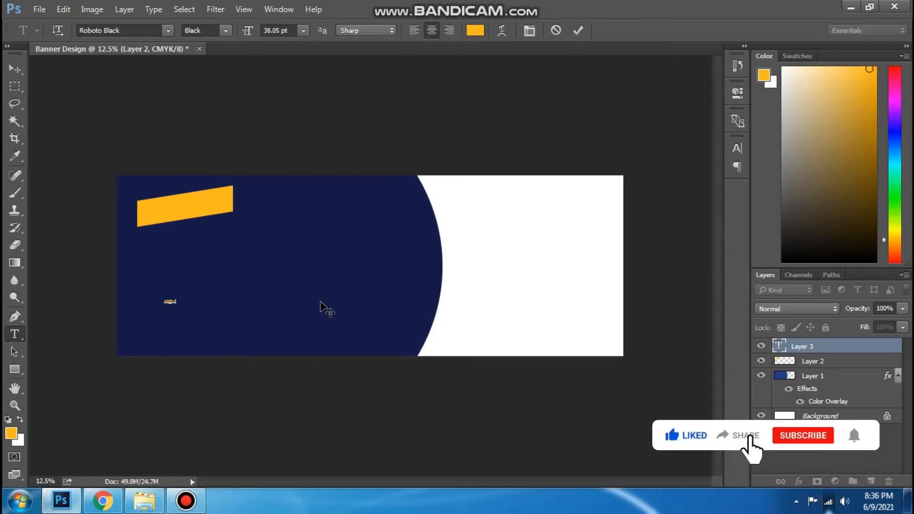
pyautogui.hotkey('ctrl', 'a')
pyautogui.click(14, 69)
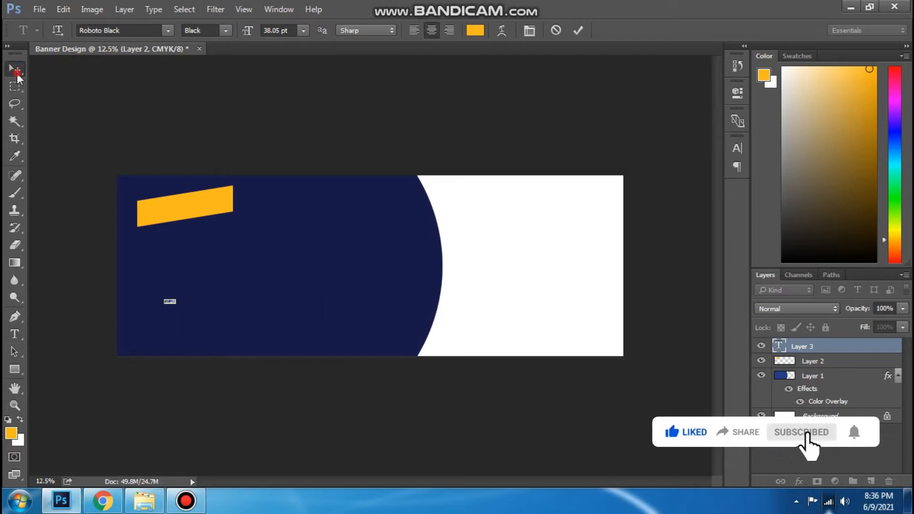
pyautogui.moveTo(195, 306); pyautogui.dragTo(221, 275)
pyautogui.hotkey('ctrl', 't')
pyautogui.press('Return')
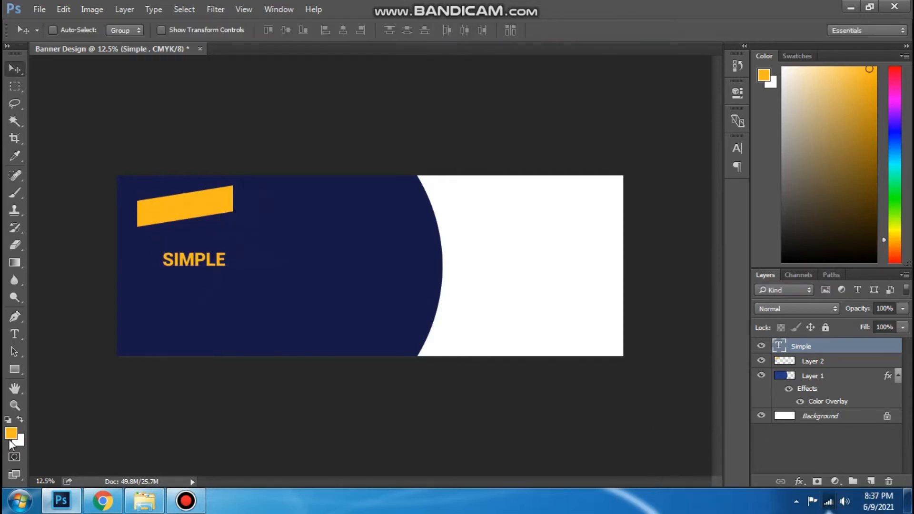
# Step: Recolor the SIMPLE text with the navy blue sampled from the banner background
pyautogui.click(11, 434)
pyautogui.click(288, 312)
pyautogui.press('Return')
pyautogui.hotkey('alt', 'BackSpace')
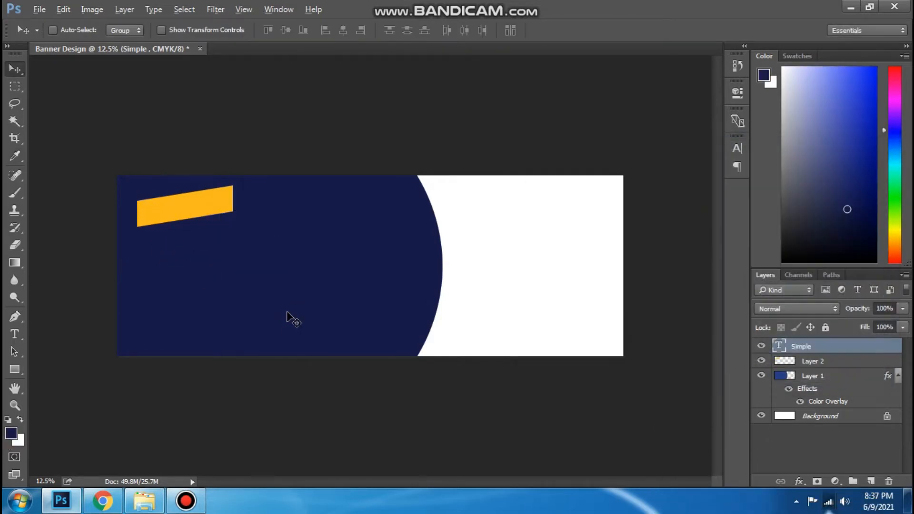
# Step: Place the SIMPLE text on top of the yellow bar
pyautogui.moveTo(287, 308); pyautogui.dragTo(276, 260)
pyautogui.press('z')
pyautogui.click(222, 237)
pyautogui.press('v')
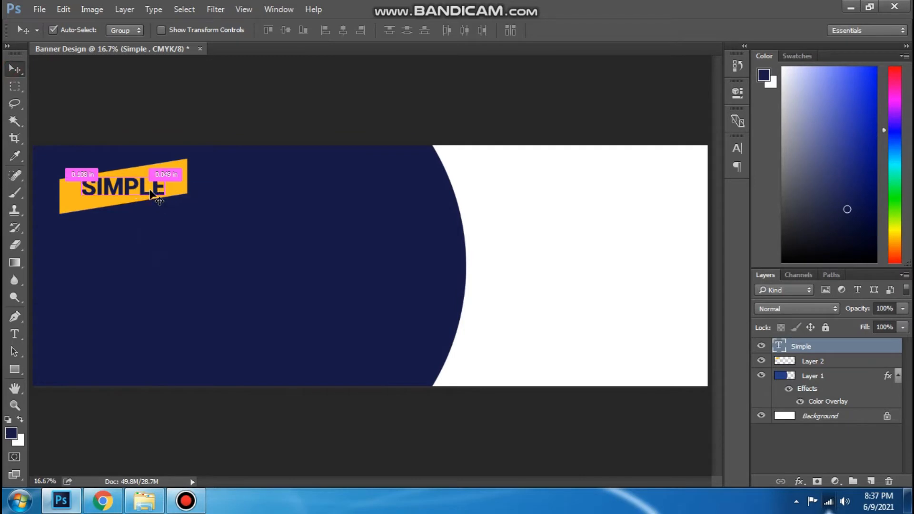
# Step: Skew the SIMPLE text vertically by about -10.2° to follow the slant of the yellow bar
pyautogui.hotkey('ctrl', 't')
pyautogui.rightClick(146, 189)
pyautogui.click(184, 245)
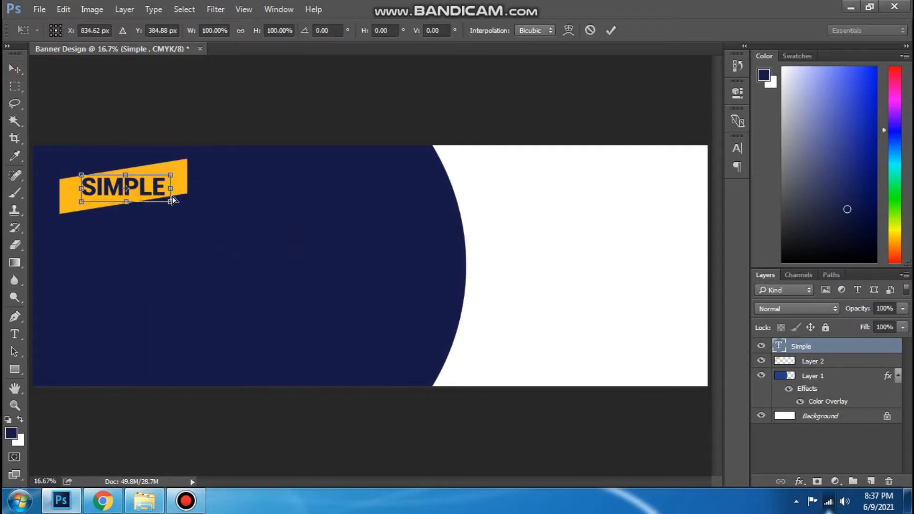
pyautogui.moveTo(171, 190); pyautogui.dragTo(170, 178)
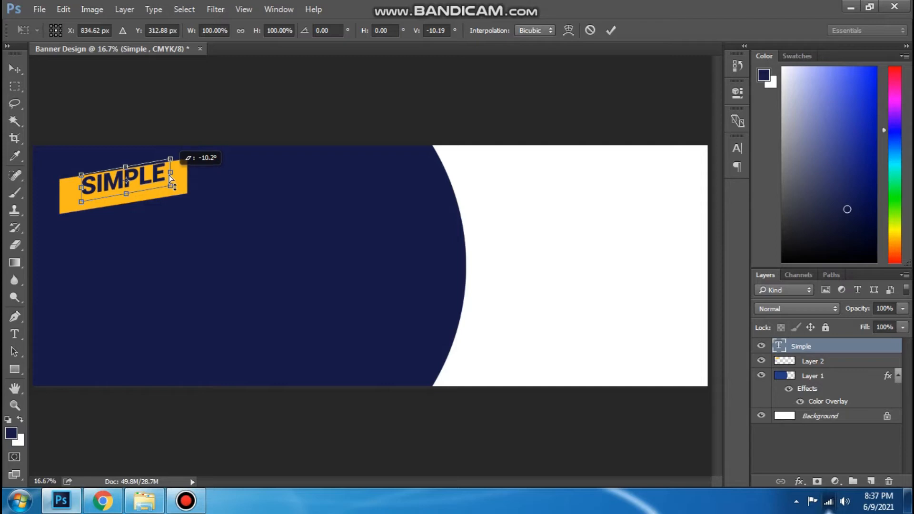
pyautogui.press('Return')
# Step: Scale down the SIMPLE text and the yellow bar so that the text sits centred inside the bar
pyautogui.moveTo(160, 180); pyautogui.dragTo(146, 223)
pyautogui.hotkey('ctrl', 't')
pyautogui.press('Return')
pyautogui.rightClick(186, 180)
pyautogui.click(214, 187)
pyautogui.hotkey('ctrl', 't')
pyautogui.press('Return')
# Step: Duplicate the SIMPLE text, recolor the copy white (ffffff) and place it directly below the yellow bar
pyautogui.rightClick(148, 189)
pyautogui.click(162, 192)
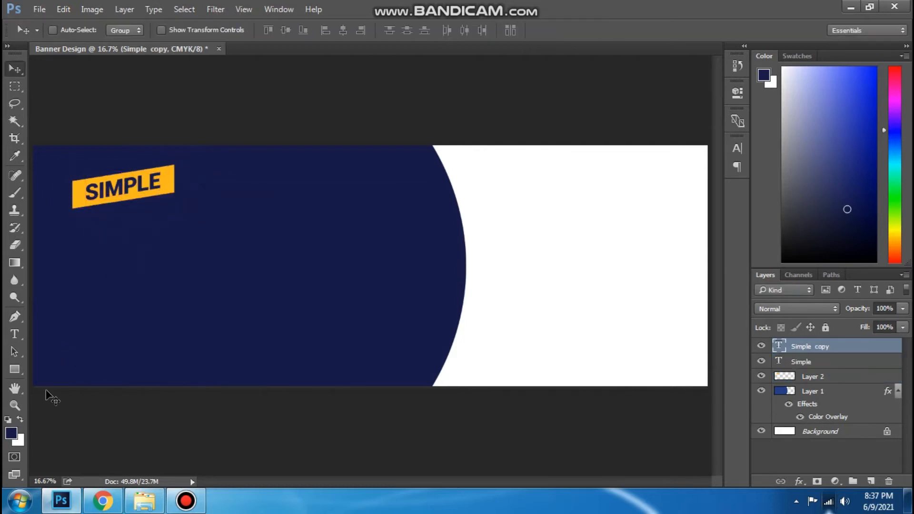
pyautogui.click(12, 434)
pyautogui.click(467, 189)
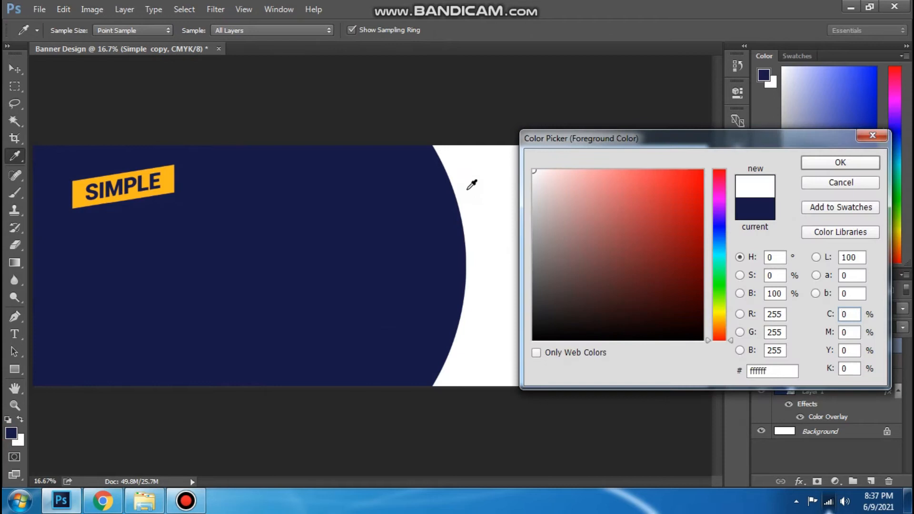
pyautogui.press('Return')
pyautogui.hotkey('alt', 'BackSpace')
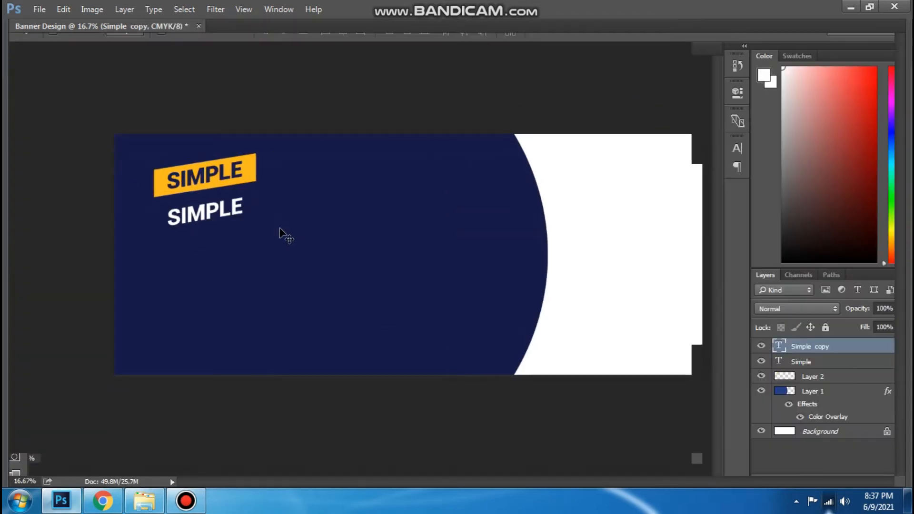
# Step: Change the white text copy to read "MODERN"
pyautogui.click(14, 333)
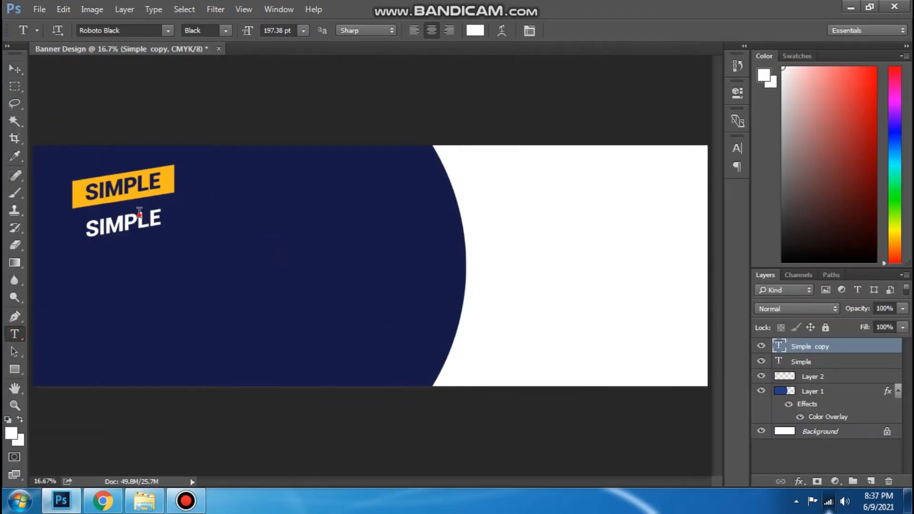
pyautogui.doubleClick(139, 213)
pyautogui.write('MO')
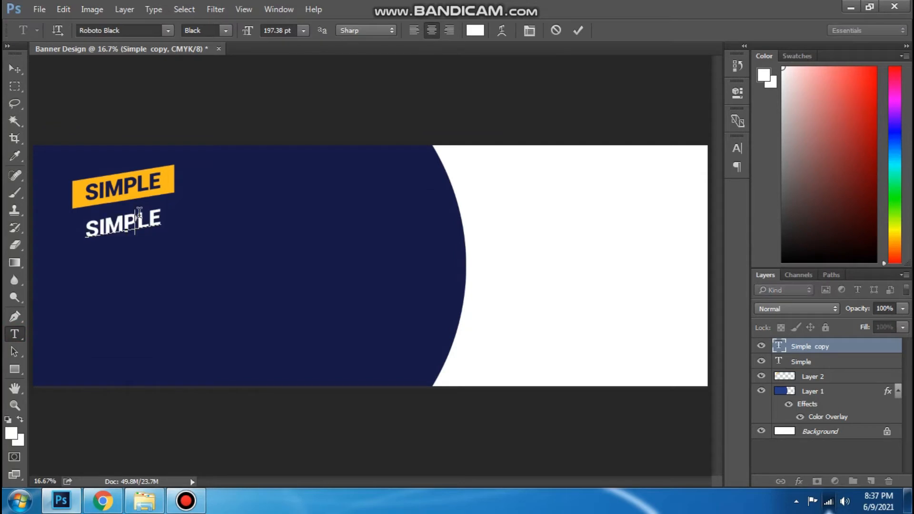
pyautogui.write('DERN')
pyautogui.doubleClick(139, 213)
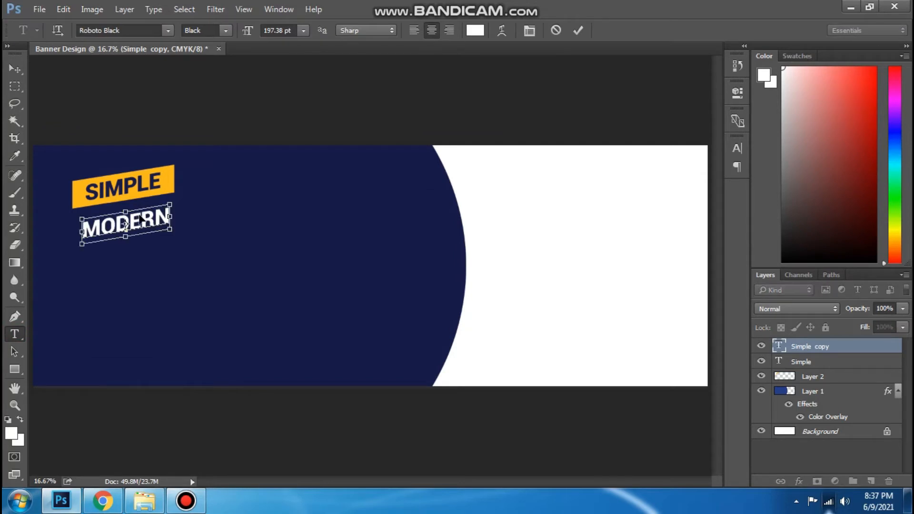
# Step: Move the MODERN text slightly to the right and nudge it up close beneath the yellow bar
pyautogui.click(14, 68)
pyautogui.moveTo(163, 257); pyautogui.dragTo(179, 247)
pyautogui.hotkey('shift', 'Up')
pyautogui.hotkey('shift', 'Up')
pyautogui.hotkey('shift', 'Up')
pyautogui.hotkey('shift', 'Up')
pyautogui.hotkey('shift', 'Up')
pyautogui.hotkey('shift', 'Up')
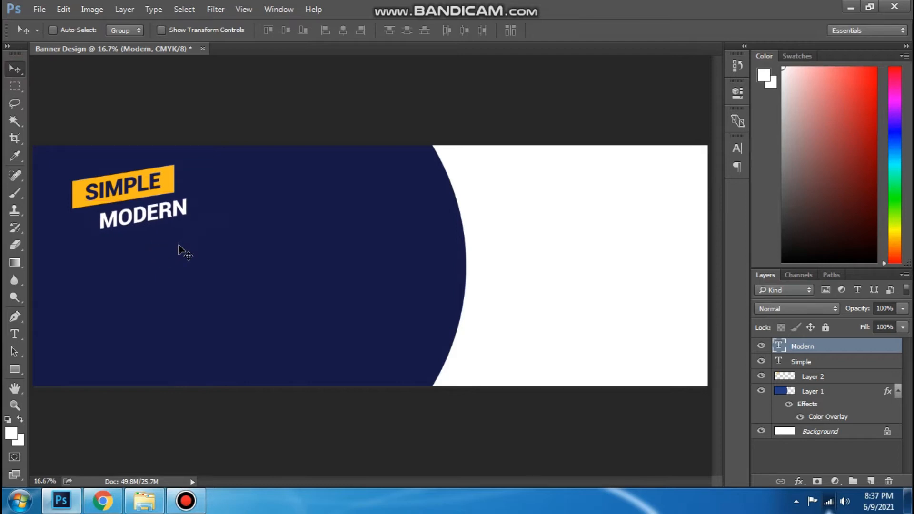
# Step: Duplicate the SIMPLE text to the right of the yellow bar and change the copy's text to "&"
pyautogui.rightClick(138, 187)
pyautogui.click(153, 189)
pyautogui.moveTo(143, 190)
pyautogui.mouseDown()
pyautogui.moveTo(224, 179)
pyautogui.moveTo(142, 190)
pyautogui.mouseUp()
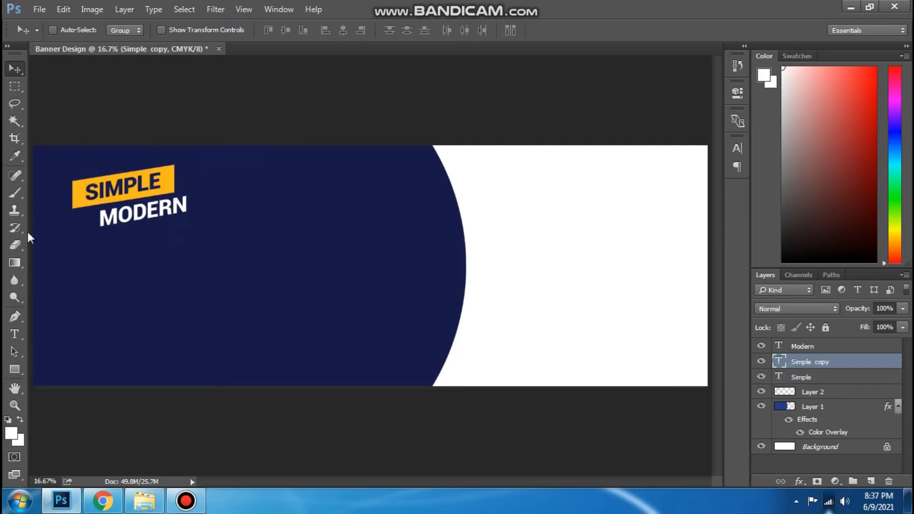
pyautogui.click(14, 334)
pyautogui.doubleClick(204, 182)
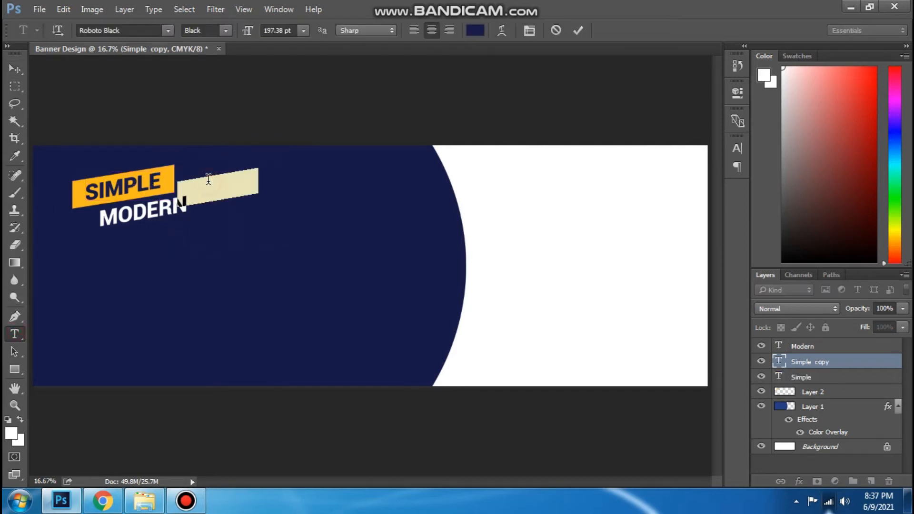
pyautogui.press('BackSpace')
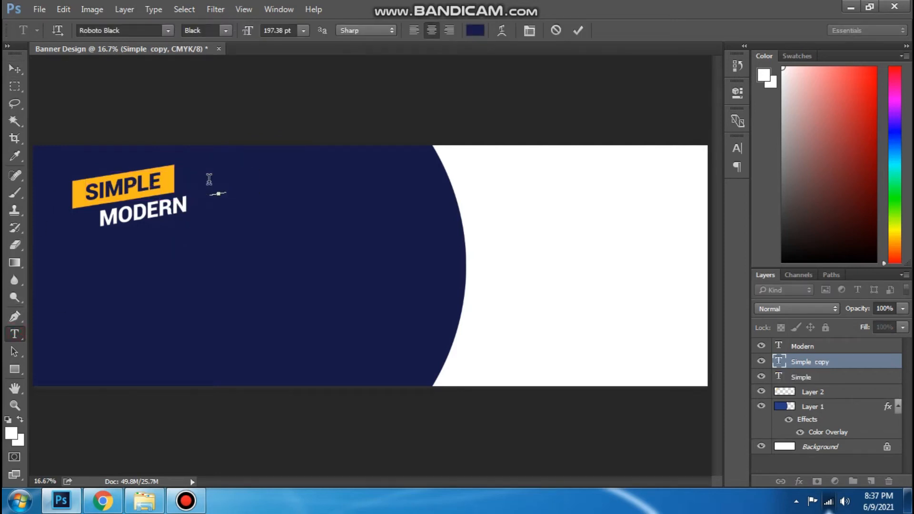
pyautogui.hotkey('ctrl', 'a')
pyautogui.click(18, 70)
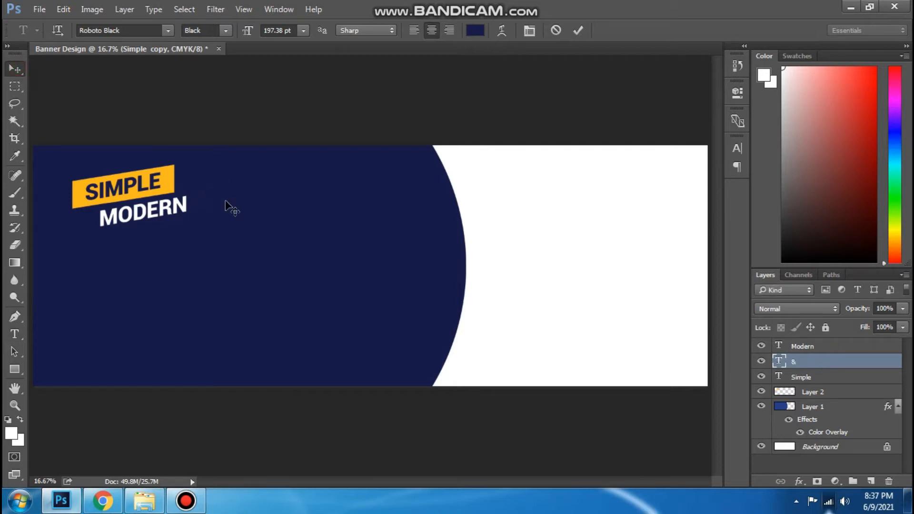
# Step: Raise the "&" layer to the top of the stack and recolor it with the yellow sampled from the slanted bar
pyautogui.moveTo(229, 204); pyautogui.dragTo(210, 189)
pyautogui.hotkey('ctrl', ']')
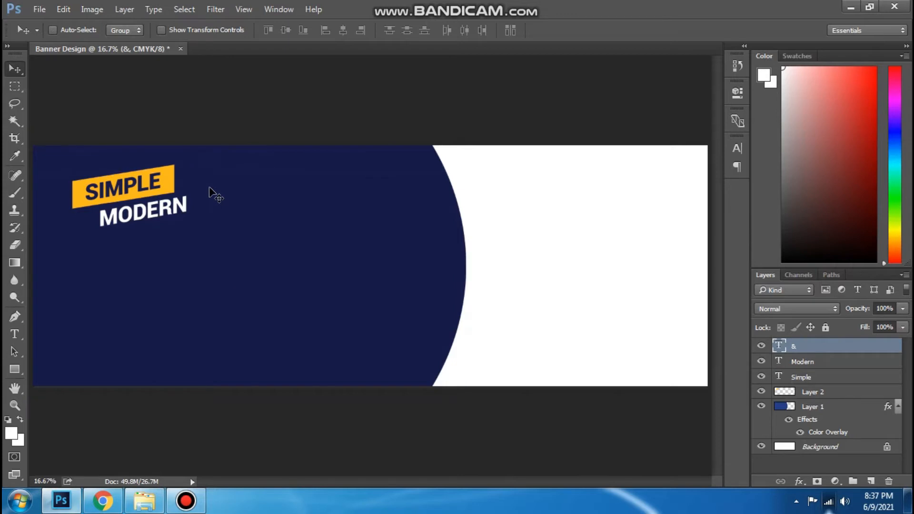
pyautogui.click(15, 434)
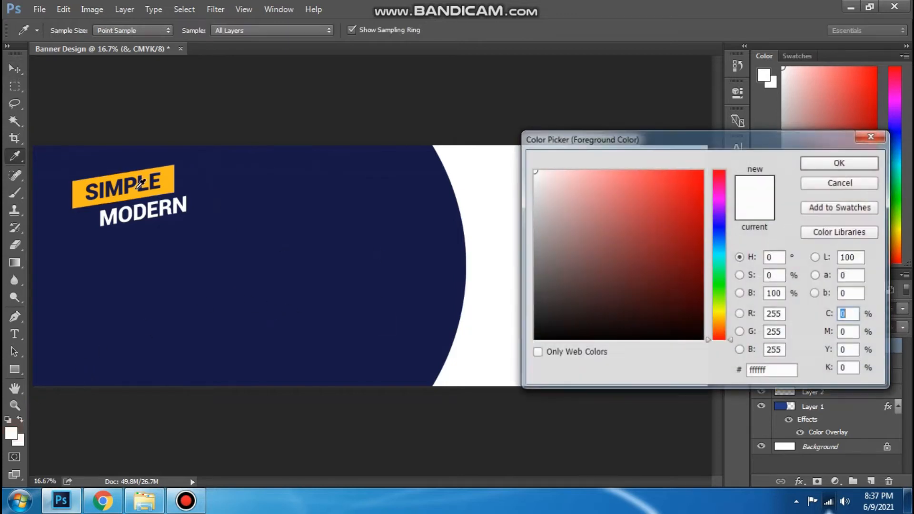
pyautogui.click(163, 171)
pyautogui.press('Return')
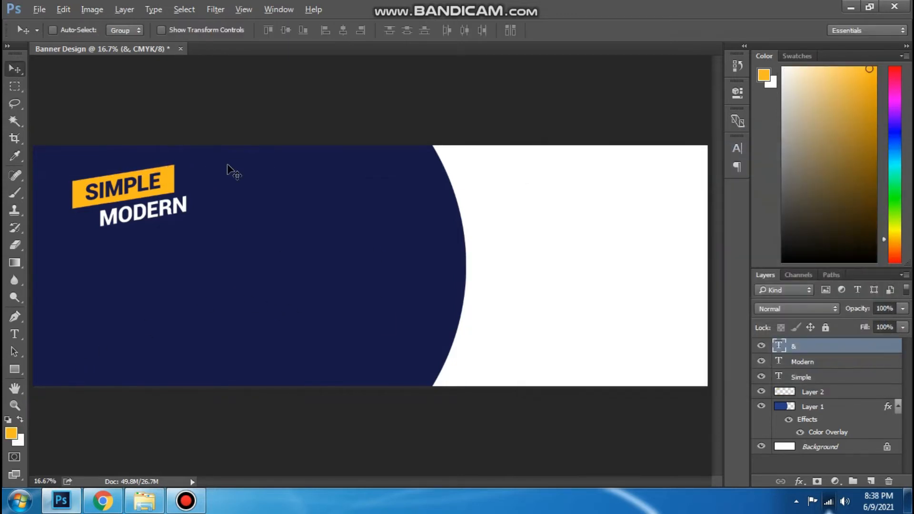
# Step: Place the "&" just to the right of the yellow bar and nudge the MODERN text slightly to the right
pyautogui.moveTo(227, 167); pyautogui.dragTo(215, 167)
pyautogui.rightClick(180, 201)
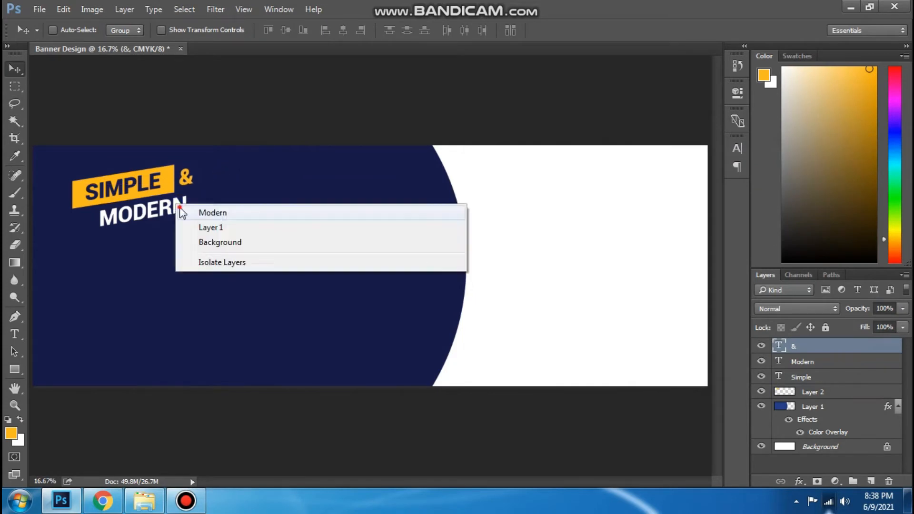
pyautogui.click(183, 211)
pyautogui.hotkey('shift', 'Right')
pyautogui.hotkey('shift', 'Right')
pyautogui.hotkey('shift', 'Right')
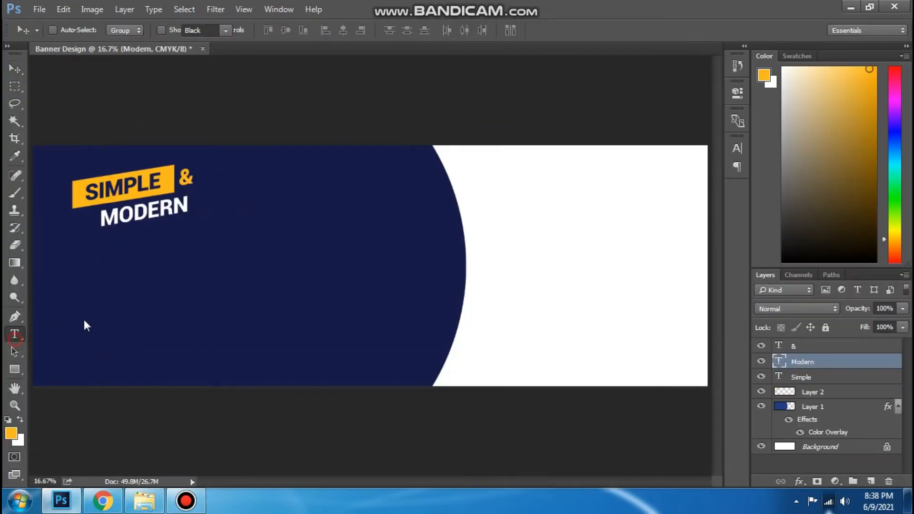
# Step: Add the white text "HOME" below MODERN and enlarge it to about 440 pt
pyautogui.press('t')
pyautogui.click(104, 278)
pyautogui.write('HOME')
pyautogui.hotkey('ctrl', 'a')
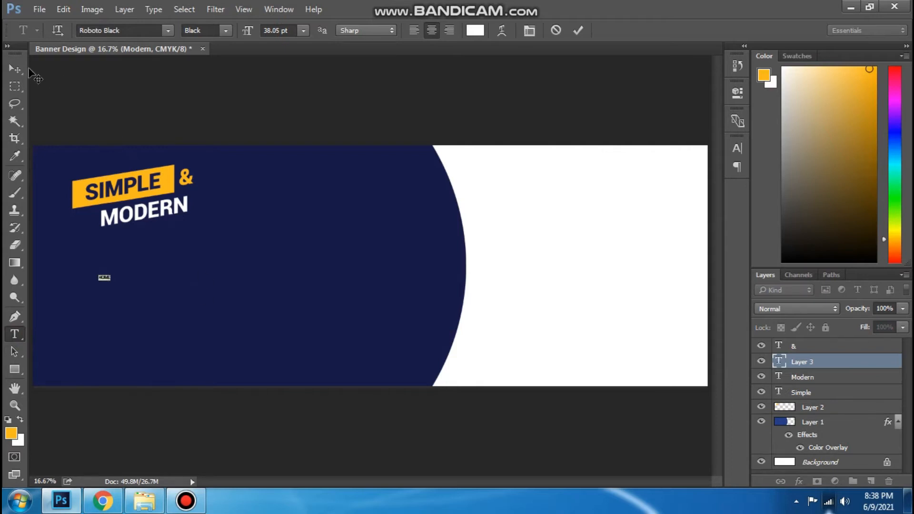
pyautogui.click(15, 69)
pyautogui.hotkey('ctrl', 't')
pyautogui.moveTo(112, 285); pyautogui.dragTo(198, 298)
pyautogui.press('Return')
pyautogui.hotkey('ctrl', 't')
pyautogui.press('Return')
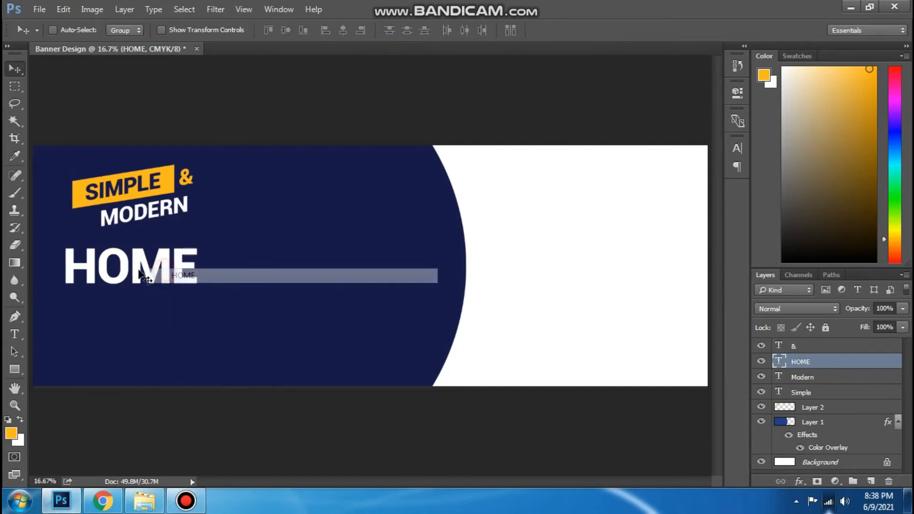
# Step: Extend the heading to "HOME OFFICE" and move it right so that it sits fully on the navy shape
pyautogui.click(15, 334)
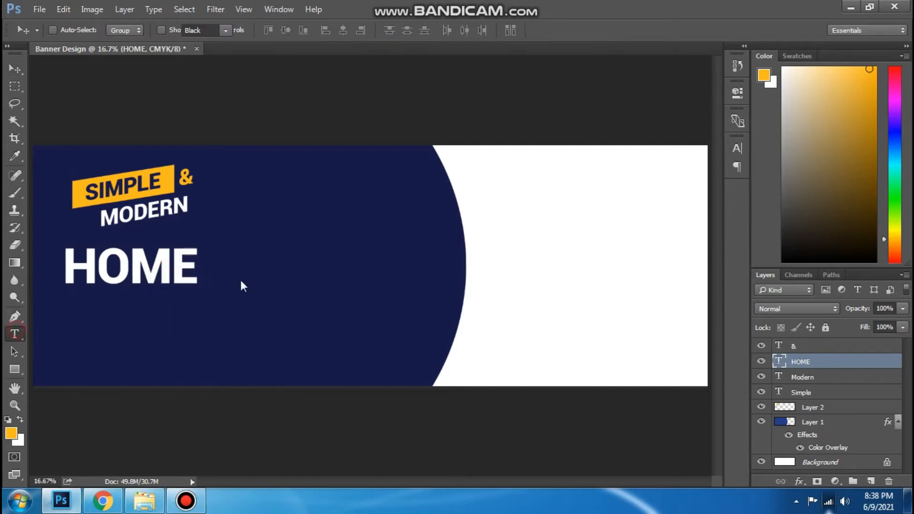
pyautogui.click(193, 259)
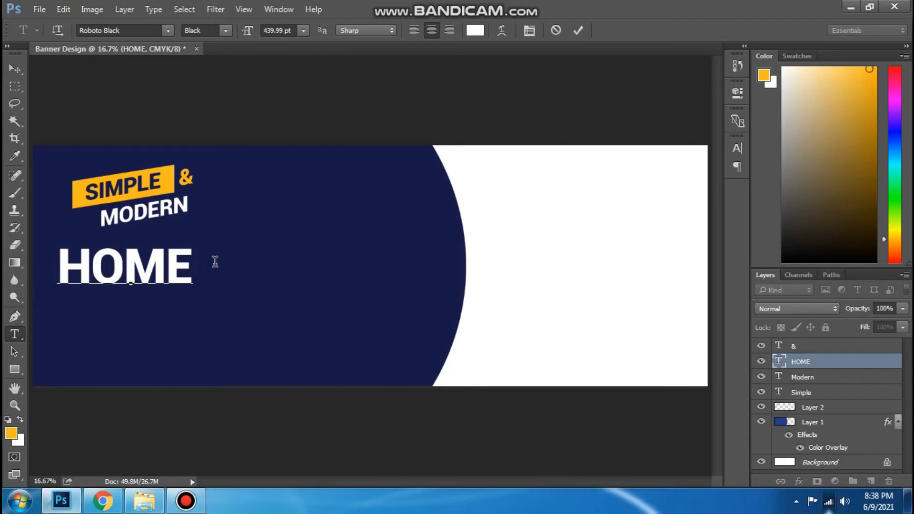
pyautogui.write('OFFICE')
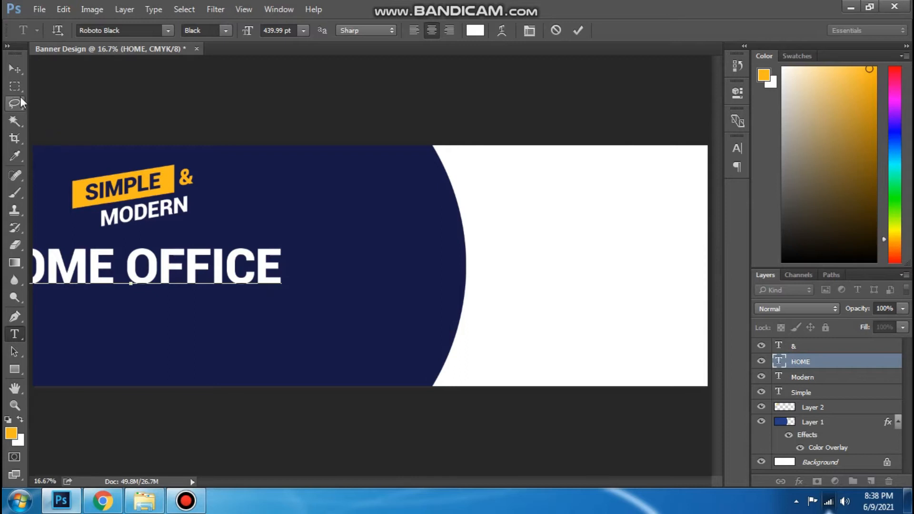
pyautogui.click(16, 72)
pyautogui.moveTo(149, 310); pyautogui.dragTo(232, 307)
# Step: Set the word OFFICE to the Light font style
pyautogui.click(15, 334)
pyautogui.click(210, 266)
pyautogui.doubleClick(316, 259)
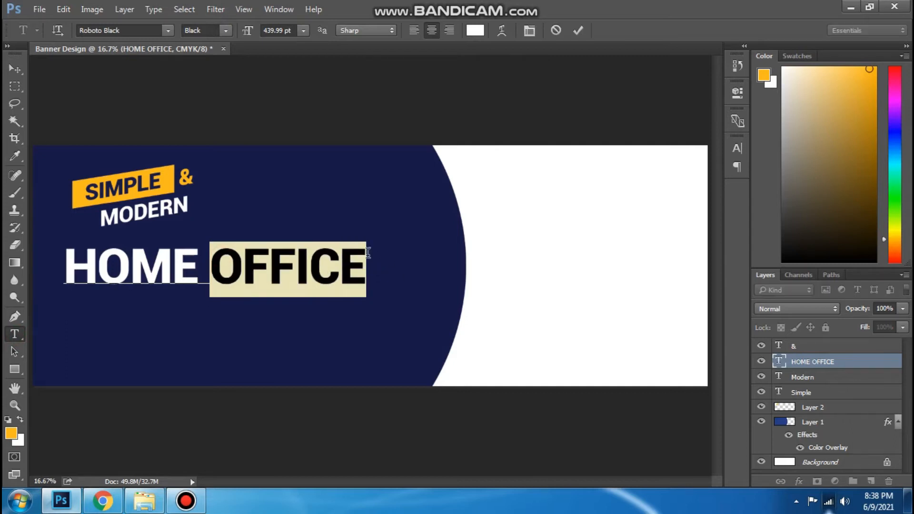
pyautogui.click(221, 30)
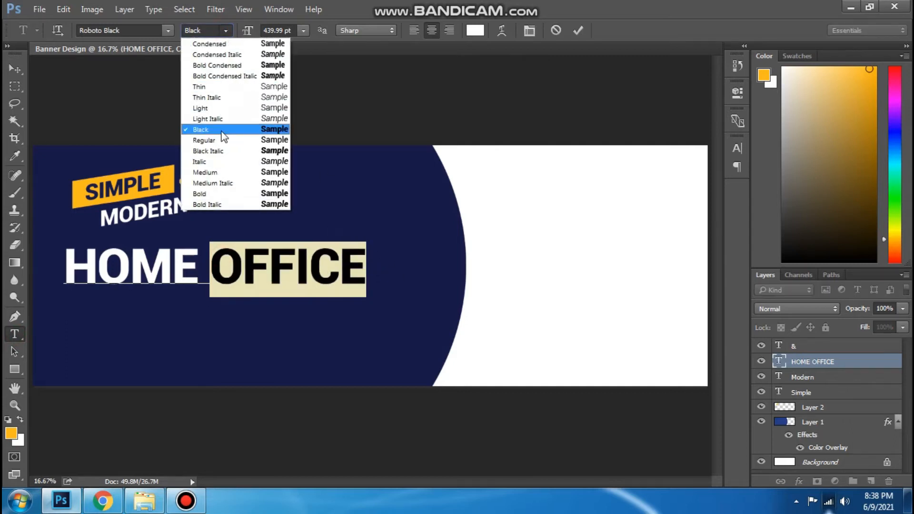
pyautogui.click(231, 108)
pyautogui.click(272, 268)
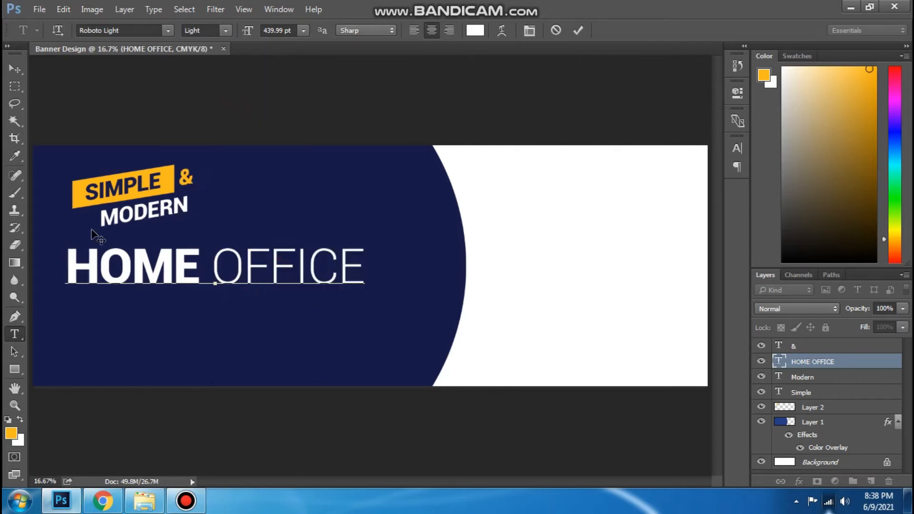
# Step: Move the HOME OFFICE text slightly right to line up with the left edge of the yellow bar
pyautogui.click(15, 69)
pyautogui.rightClick(262, 260)
pyautogui.click(281, 267)
pyautogui.moveTo(248, 261); pyautogui.dragTo(255, 261)
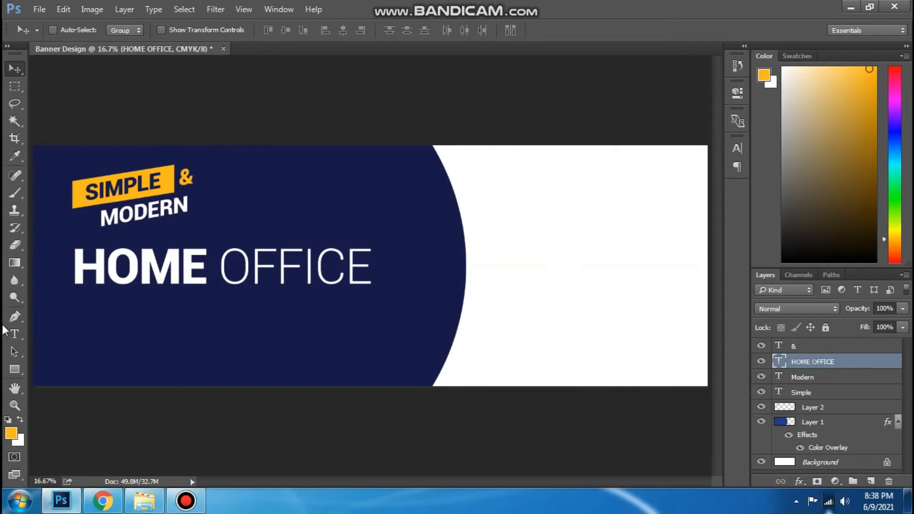
# Step: Insert a "|" divider between HOME and OFFICE and color it yellow
pyautogui.click(218, 263)
pyautogui.write('|')
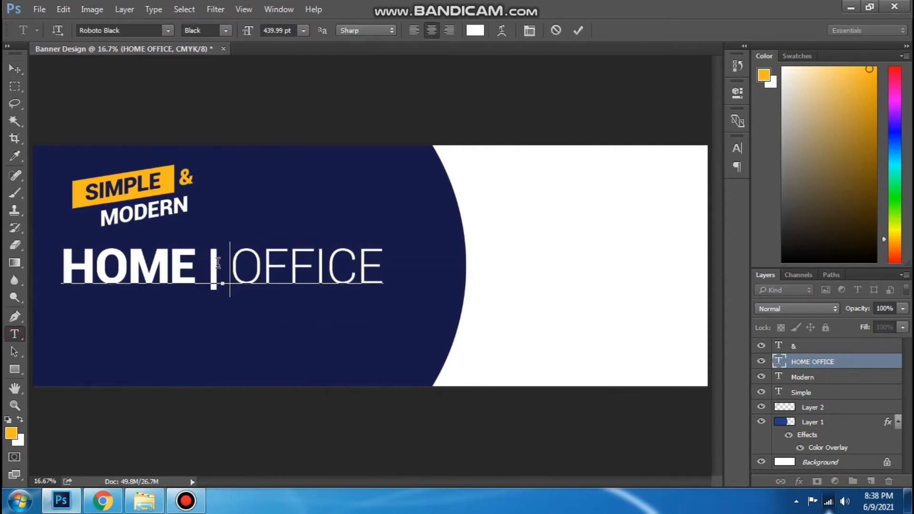
pyautogui.moveTo(218, 264); pyautogui.dragTo(208, 264)
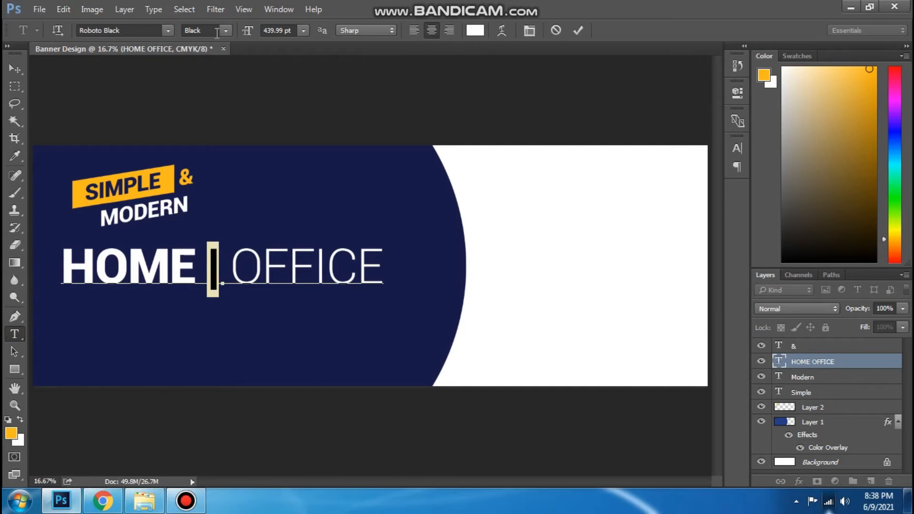
pyautogui.hotkey('alt', 'BackSpace')
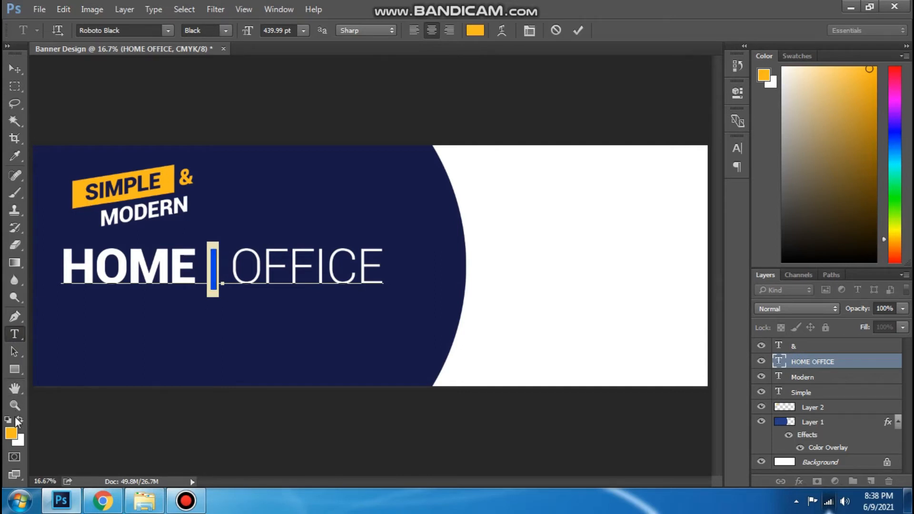
pyautogui.click(13, 70)
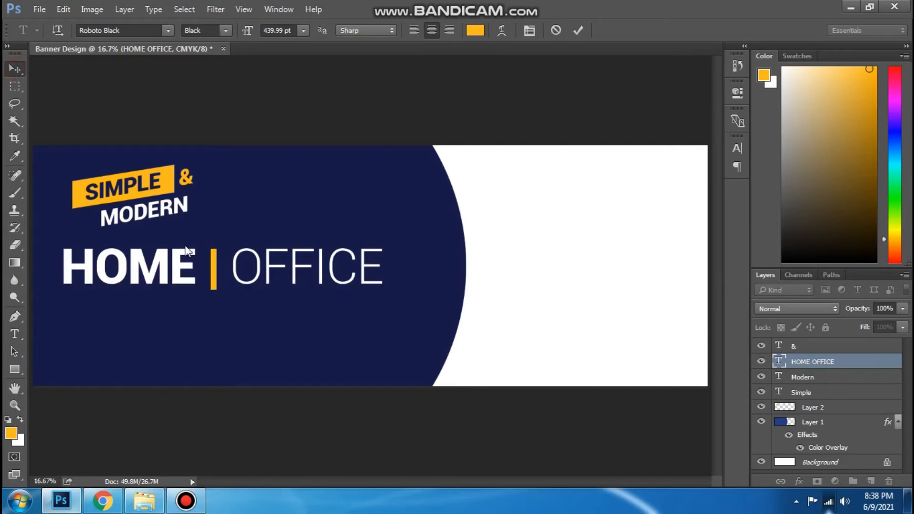
# Step: Move the HOME | OFFICE line up closer beneath MODERN
pyautogui.rightClick(187, 257)
pyautogui.click(224, 285)
pyautogui.rightClick(247, 287)
pyautogui.click(250, 290)
pyautogui.moveTo(248, 288)
pyautogui.mouseDown()
pyautogui.moveTo(260, 281)
pyautogui.moveTo(248, 275)
pyautogui.mouseUp()
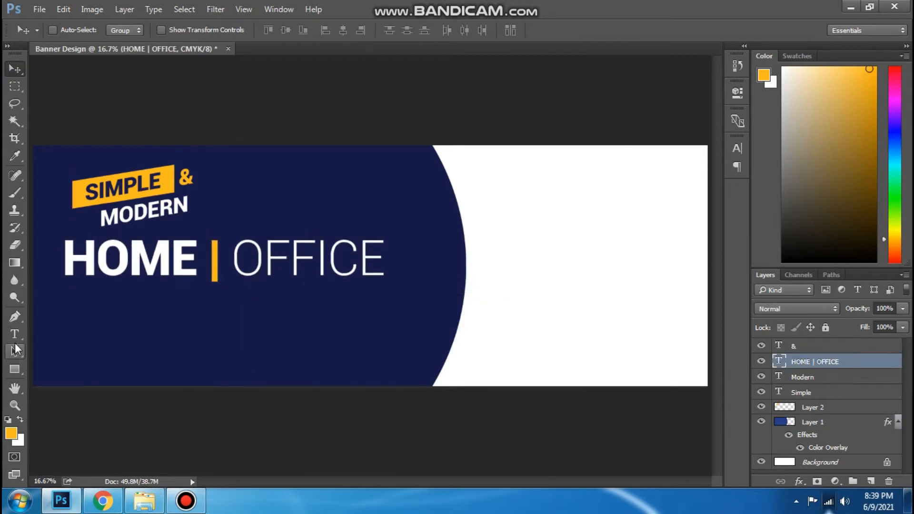
# Step: Tighten the tracking of the whole HOME | OFFICE line to -80
pyautogui.tripleClick(238, 262)
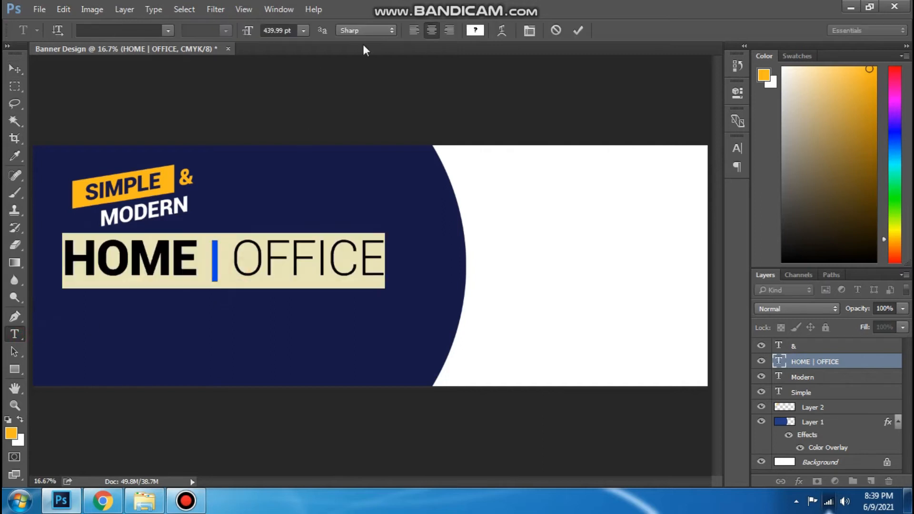
pyautogui.click(529, 30)
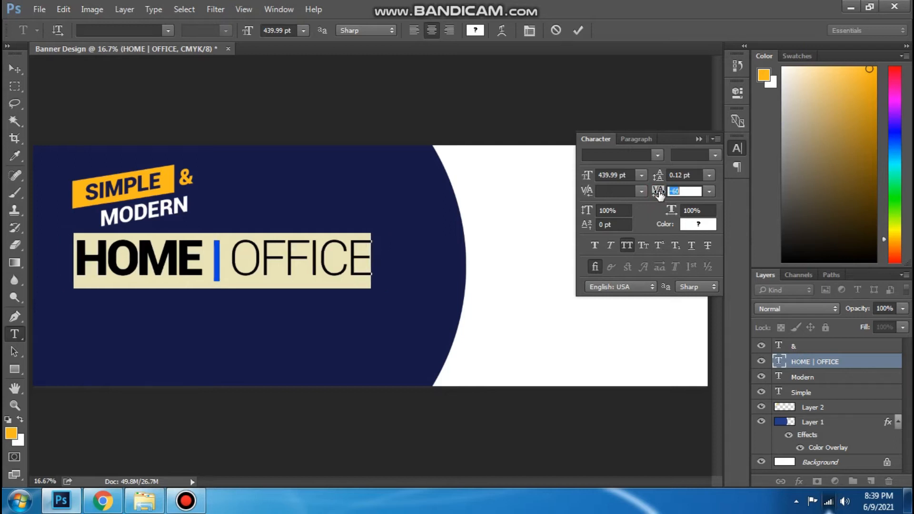
pyautogui.moveTo(659, 193); pyautogui.dragTo(657, 192)
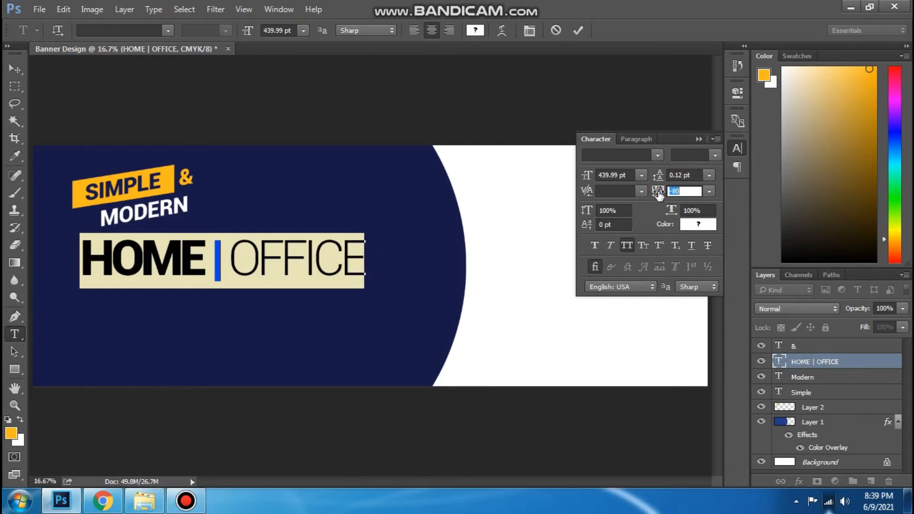
pyautogui.click(16, 72)
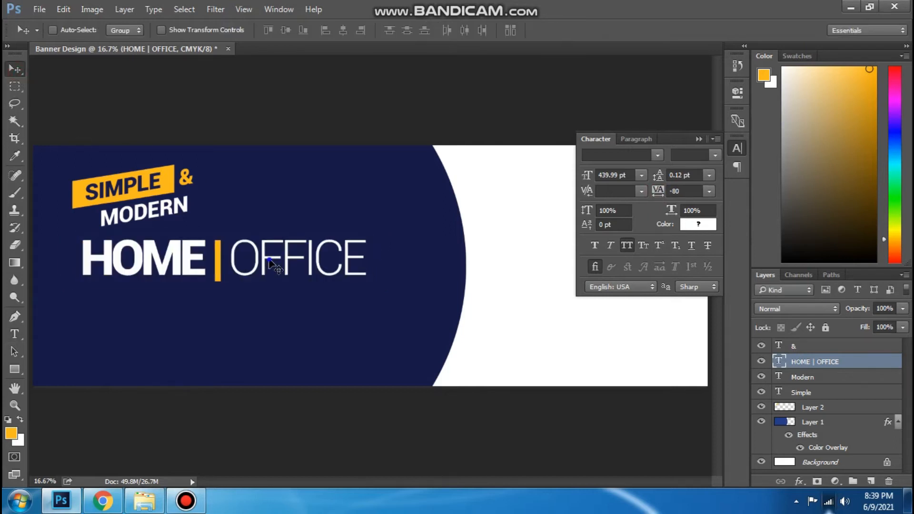
pyautogui.rightClick(286, 271)
pyautogui.click(293, 270)
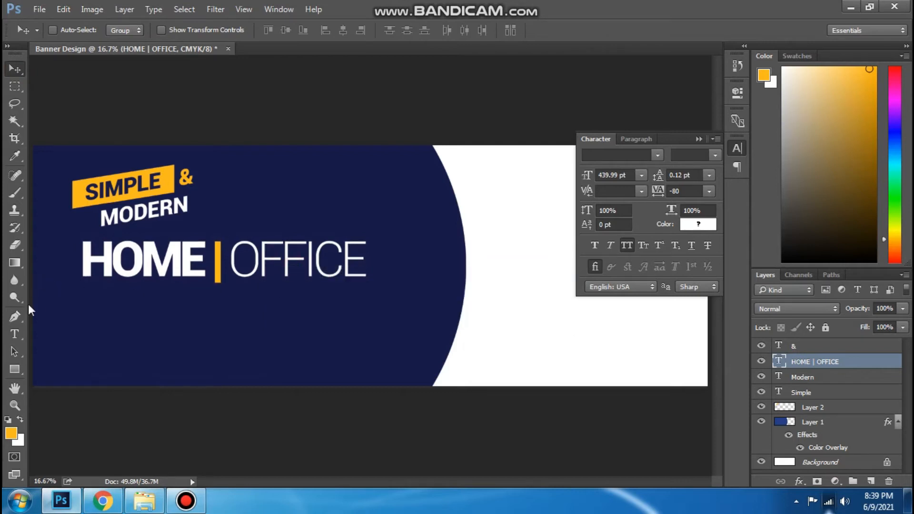
# Step: Set the tracking of the word HOME to -60
pyautogui.click(16, 335)
pyautogui.moveTo(91, 261); pyautogui.dragTo(205, 262)
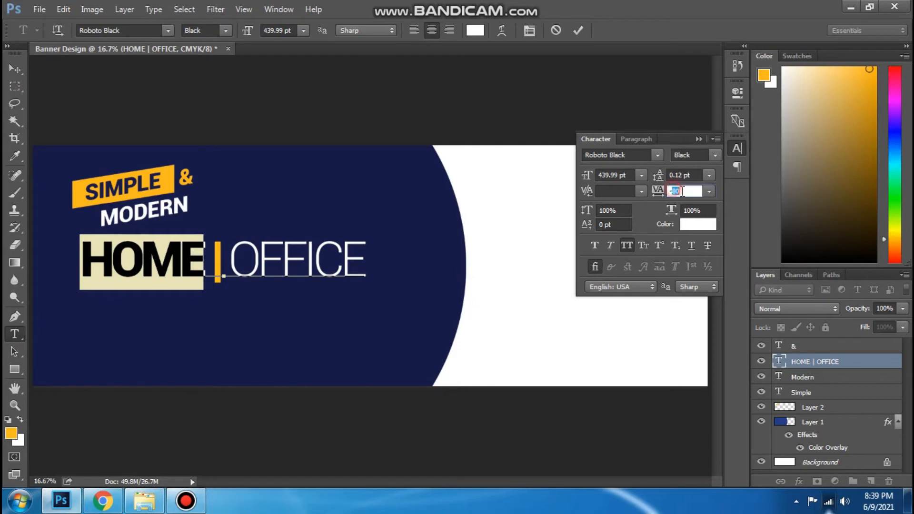
pyautogui.write('-60')
pyautogui.press('Return')
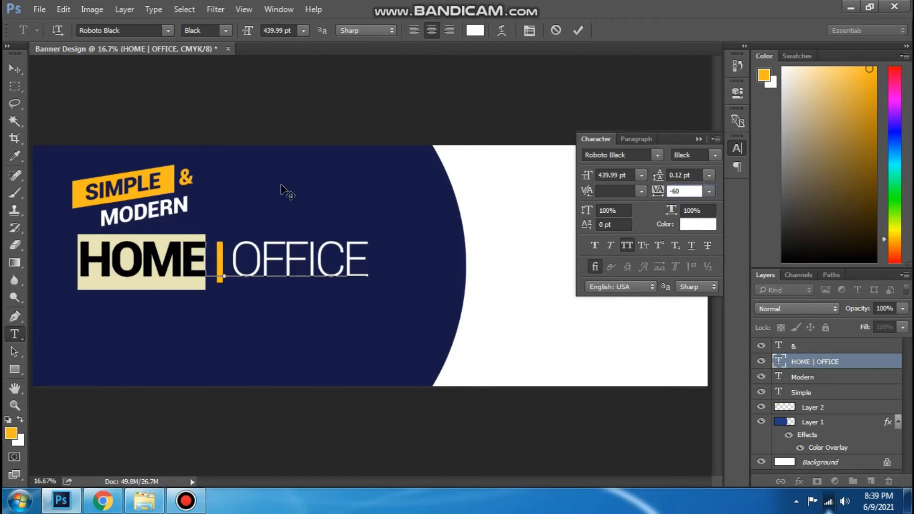
pyautogui.click(11, 71)
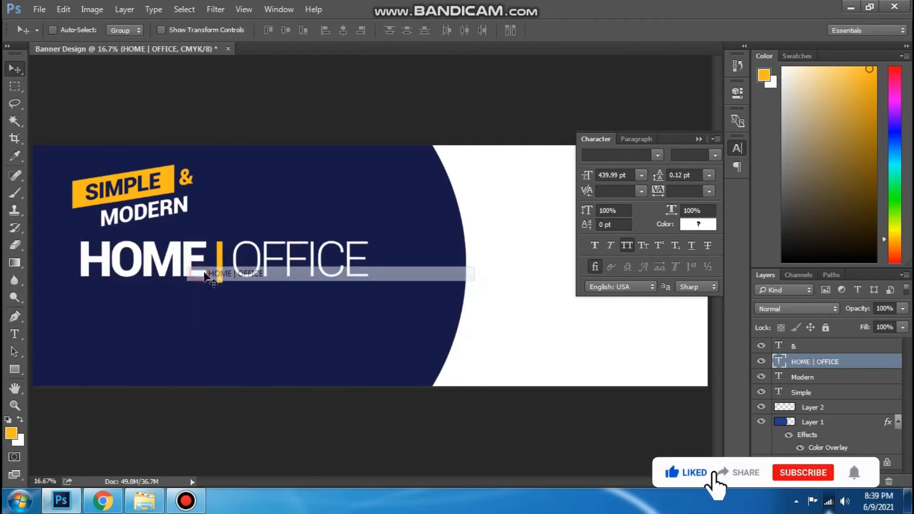
# Step: Duplicate the HOME | OFFICE line directly below itself and change the copy's text to "FURNITURE !"
pyautogui.moveTo(288, 267); pyautogui.dragTo(314, 305)
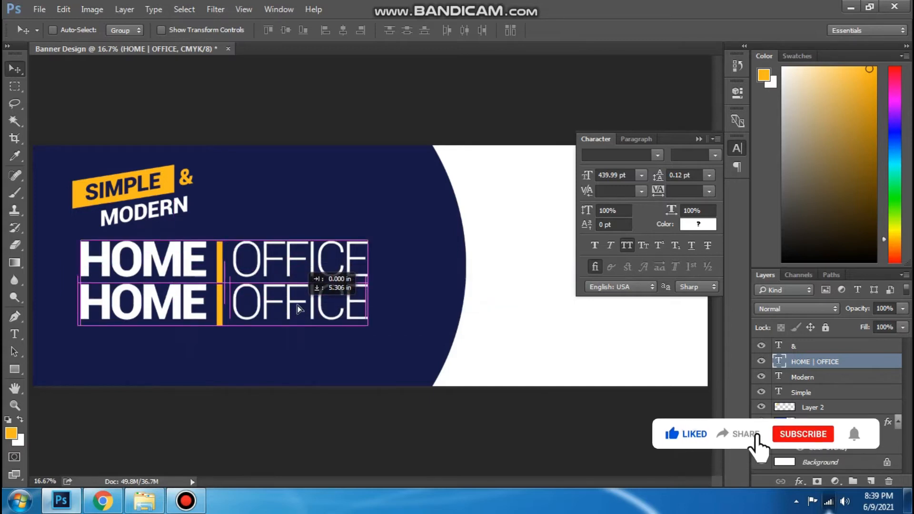
pyautogui.moveTo(232, 304); pyautogui.dragTo(233, 305)
pyautogui.click(14, 334)
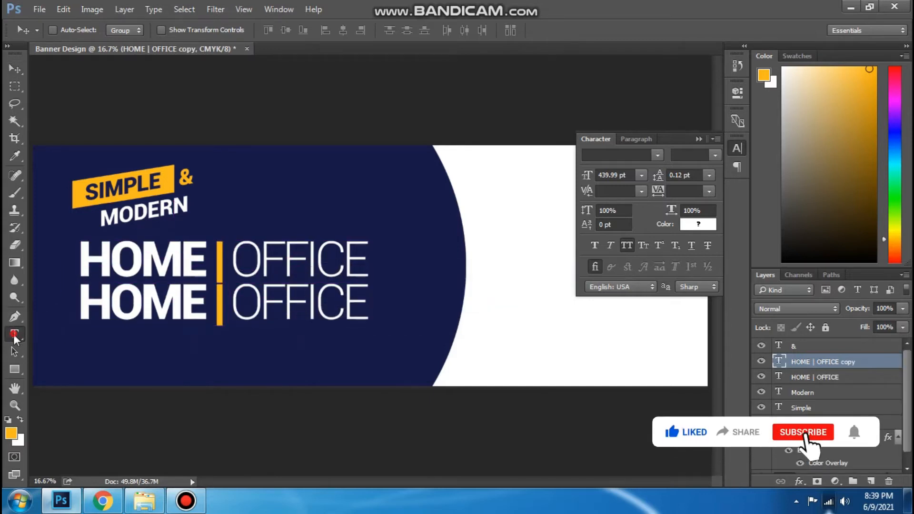
pyautogui.doubleClick(279, 293)
pyautogui.hotkey('ctrl', 'a')
pyautogui.write('FU')
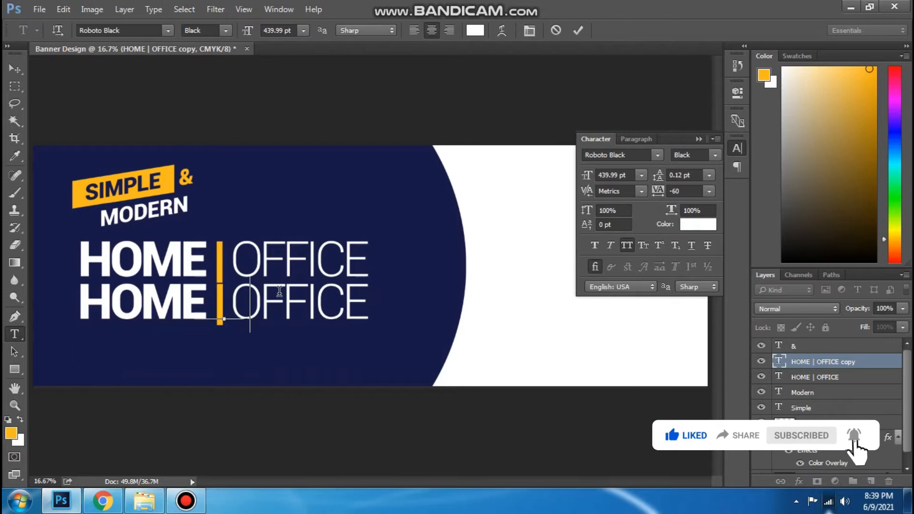
pyautogui.write('RNI')
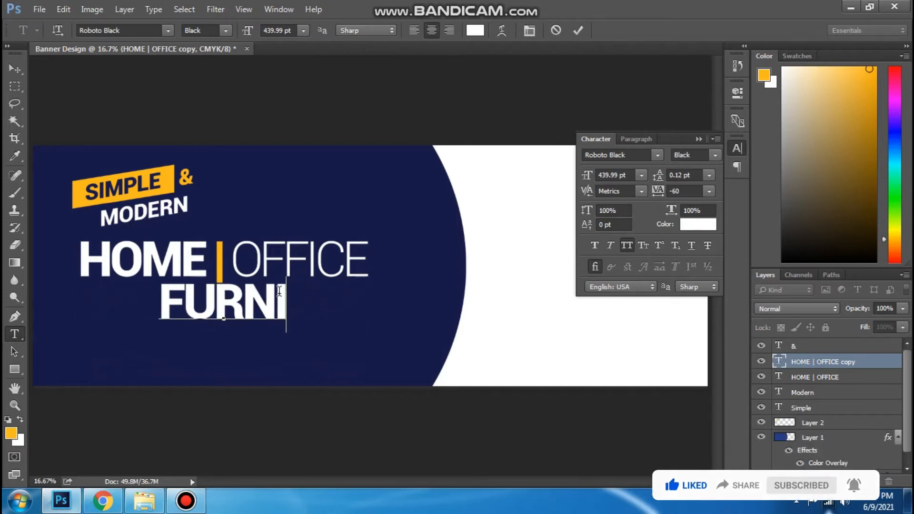
pyautogui.write('TURE')
pyautogui.hotkey('ctrl', 'a')
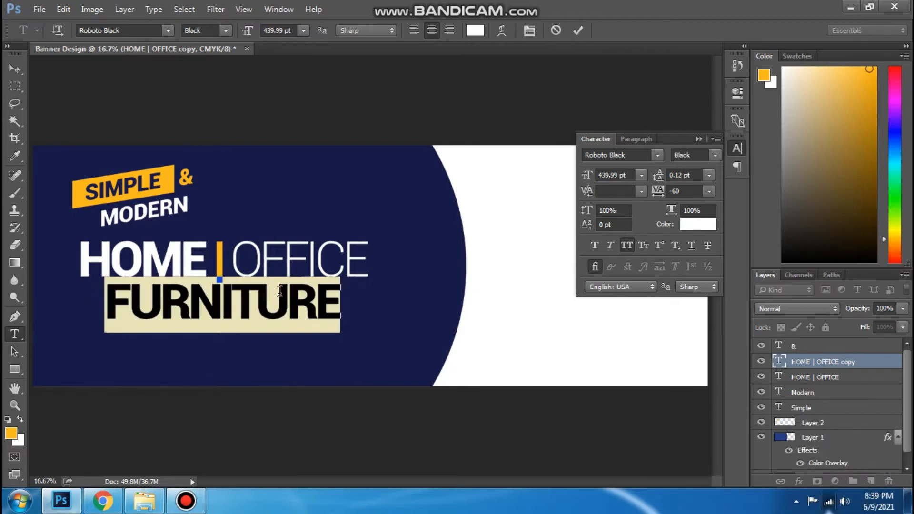
pyautogui.click(343, 304)
pyautogui.write('!')
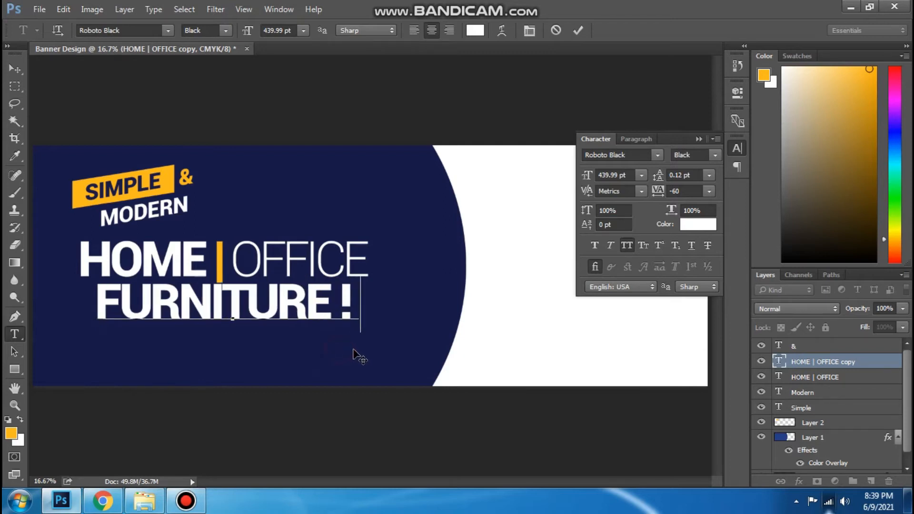
pyautogui.press('BackSpace')
# Step: Set the tracking of the FURNITURE ! text to -40
pyautogui.hotkey('ctrl', 'a')
pyautogui.click(682, 191)
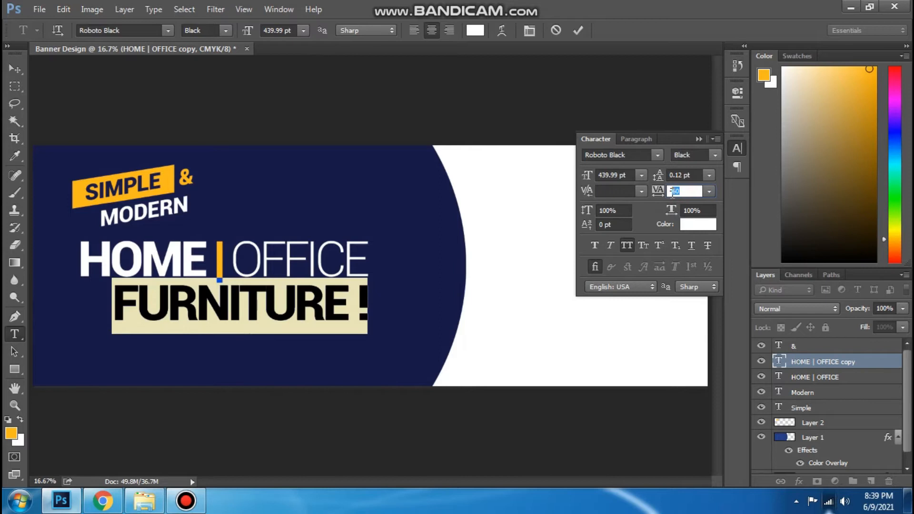
pyautogui.write('-40')
pyautogui.press('Return')
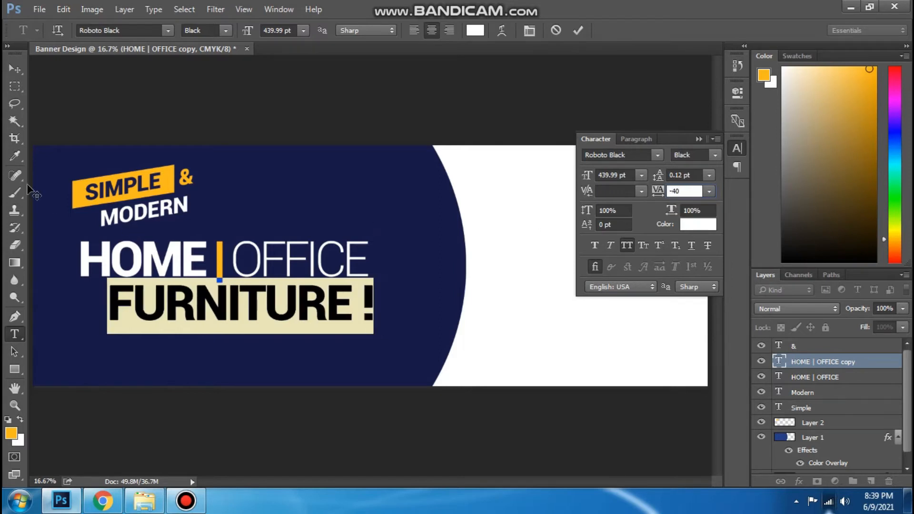
# Step: Fill the FURNITURE ! text with the orange foreground colour and nudge it slightly down from the HOME | OFFICE line
pyautogui.click(15, 69)
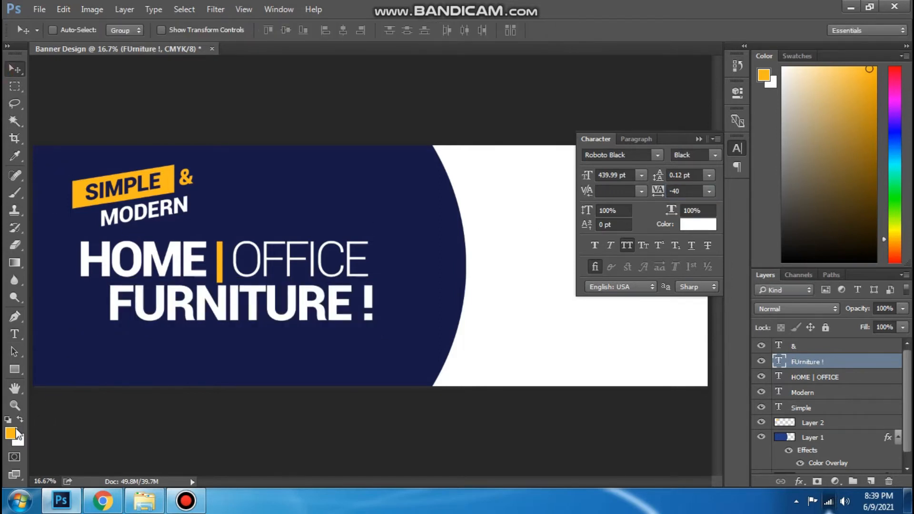
pyautogui.click(14, 432)
pyautogui.press('Escape')
pyautogui.hotkey('alt', 'BackSpace')
pyautogui.hotkey('shift', 'Down')
pyautogui.hotkey('shift', 'Down')
pyautogui.hotkey('shift', 'Down')
pyautogui.hotkey('shift', 'Down')
pyautogui.hotkey('shift', 'Down')
pyautogui.hotkey('shift', 'Down')
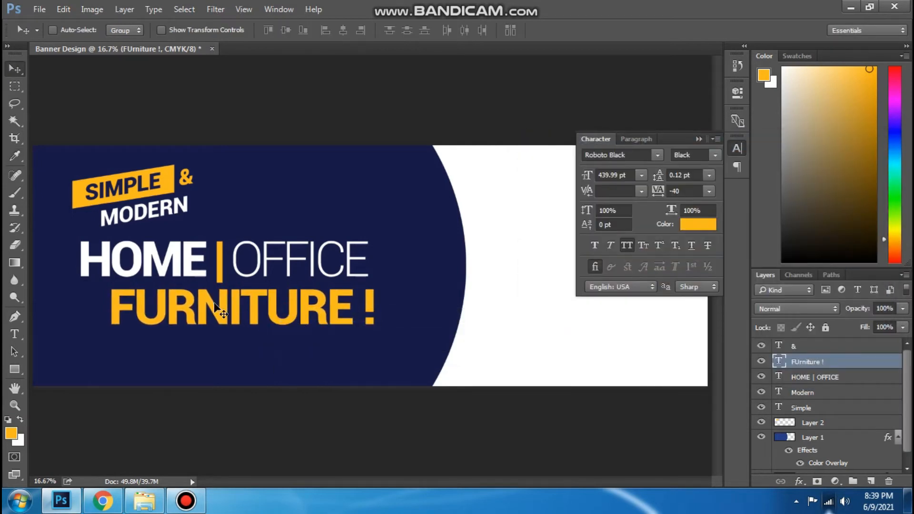
# Step: Replace the orange vertical bar between HOME and OFFICE with a slash
pyautogui.click(15, 335)
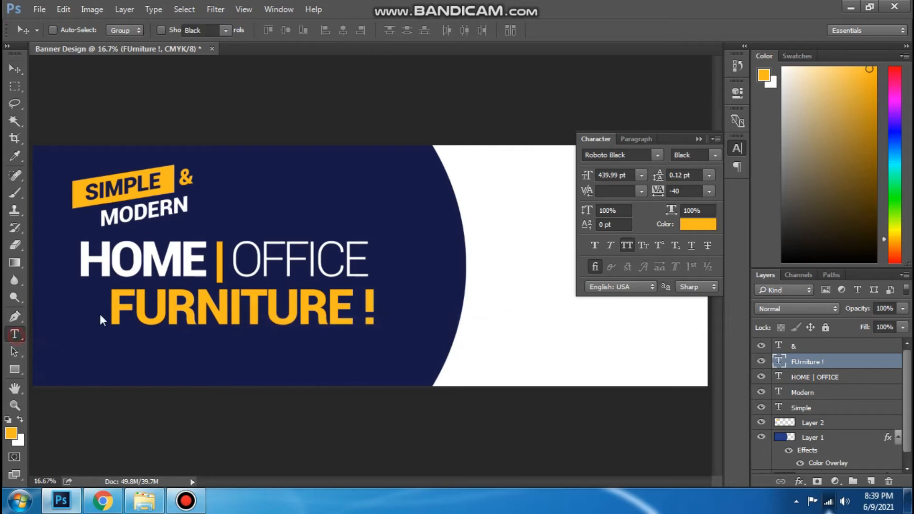
pyautogui.press('z')
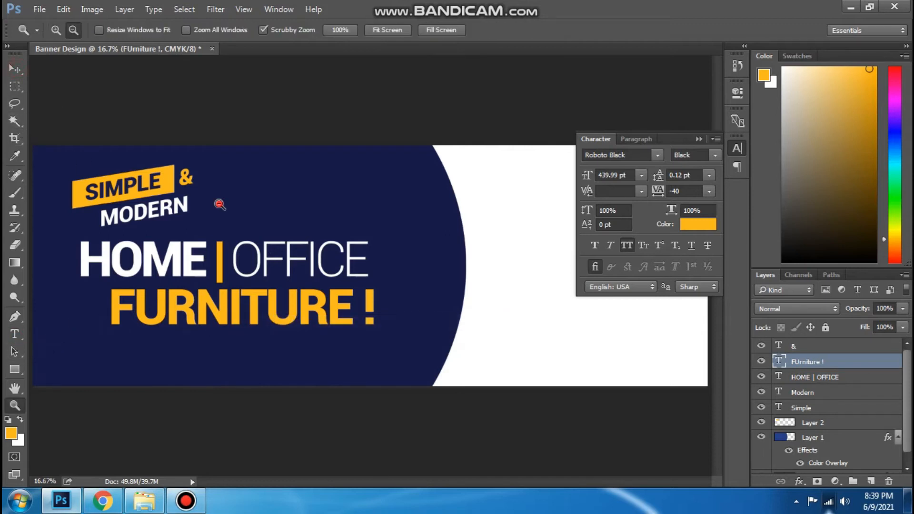
pyautogui.keyDown('alt'); pyautogui.click(333, 194); pyautogui.keyUp('alt')
pyautogui.press('f')
pyautogui.press('f')
pyautogui.press('f')
pyautogui.click(15, 332)
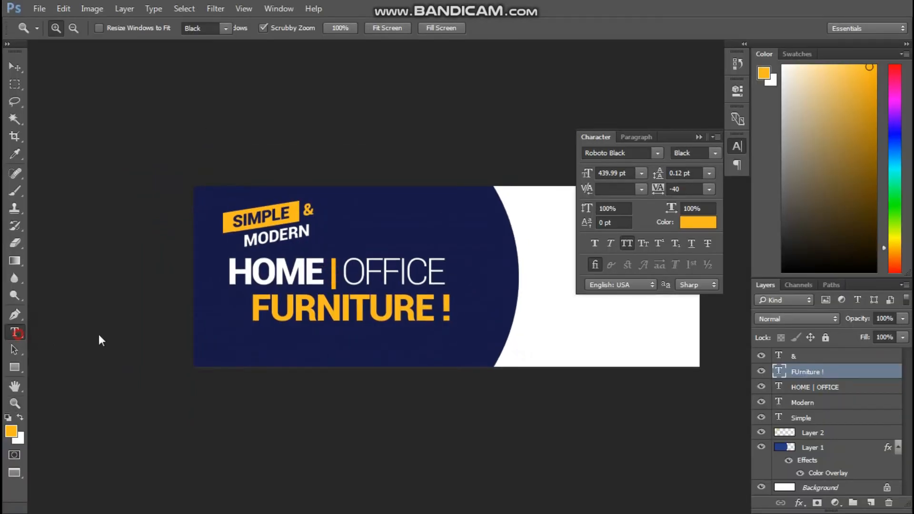
pyautogui.moveTo(329, 276); pyautogui.dragTo(340, 275)
pyautogui.write('/')
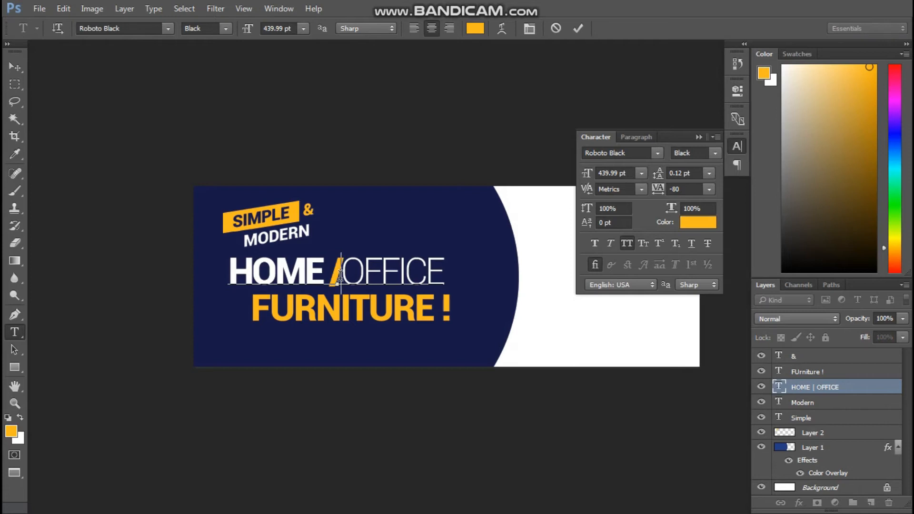
# Step: Widen the kerning between the slash and OFFICE to 100
pyautogui.hotkey('alt', 'Right')
pyautogui.hotkey('alt', 'Right')
pyautogui.hotkey('alt', 'Right')
pyautogui.hotkey('alt', 'Right')
pyautogui.hotkey('alt', 'Right')
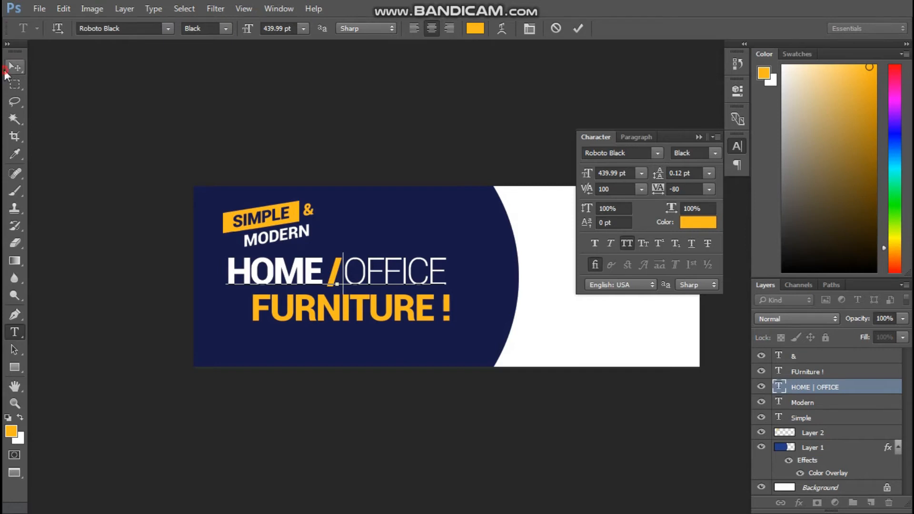
pyautogui.click(12, 68)
# Step: Scale the HOME /OFFICE and FURNITURE ! lines down together to a font size of about 381 pt
pyautogui.rightClick(354, 313)
pyautogui.click(383, 323)
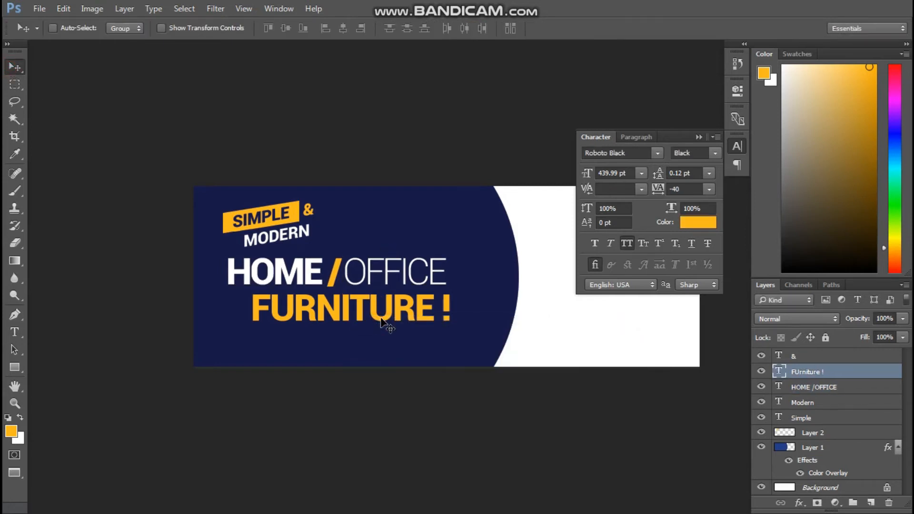
pyautogui.rightClick(379, 318)
pyautogui.click(387, 320)
pyautogui.moveTo(399, 323); pyautogui.dragTo(390, 308)
pyautogui.rightClick(387, 296)
pyautogui.rightClick(397, 268)
pyautogui.keyDown('shift'); pyautogui.click(409, 273); pyautogui.keyUp('shift')
pyautogui.hotkey('ctrl', 't')
pyautogui.moveTo(450, 318); pyautogui.dragTo(404, 287)
pyautogui.press('Return')
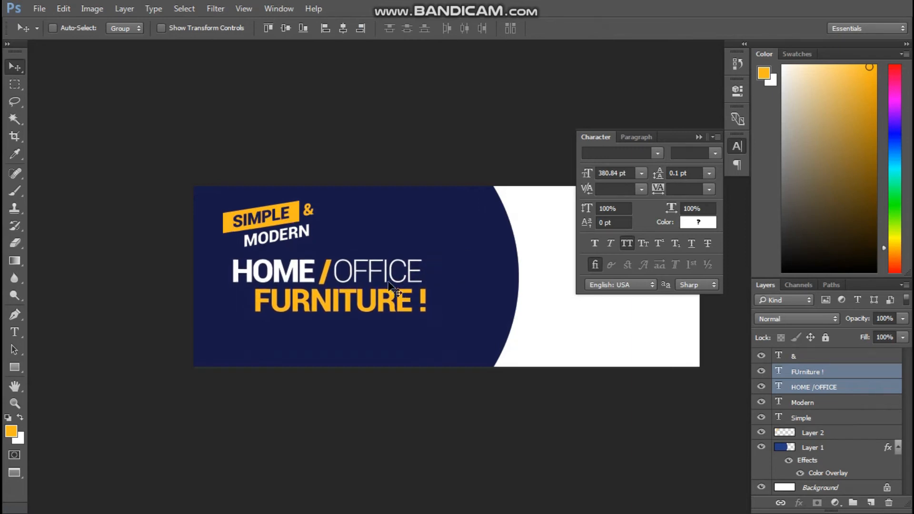
# Step: Return to the standard screen mode and collapse the Character panel
pyautogui.press('f')
pyautogui.press('f')
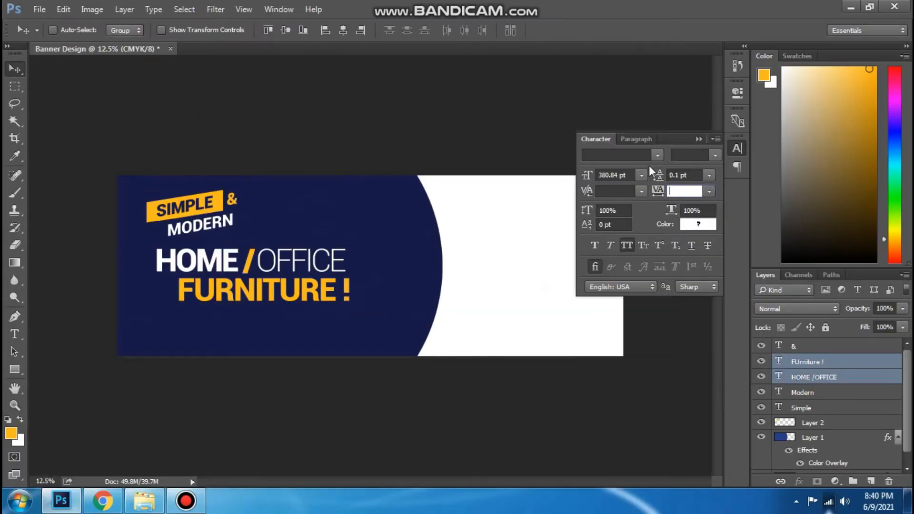
pyautogui.click(697, 139)
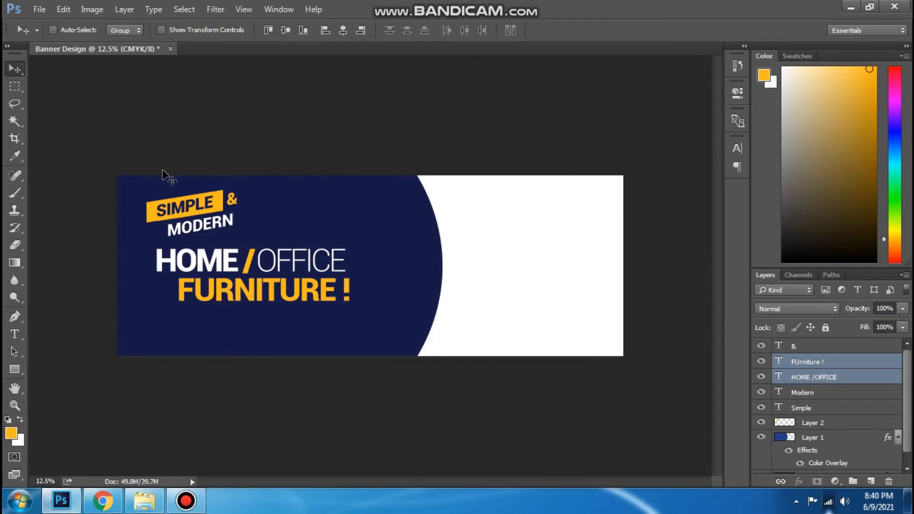
# Step: Move the SIMPLE, MODERN and & texts together with their orange box slightly up and left, closer to the banner's corner
pyautogui.rightClick(194, 209)
pyautogui.click(212, 212)
pyautogui.rightClick(220, 219)
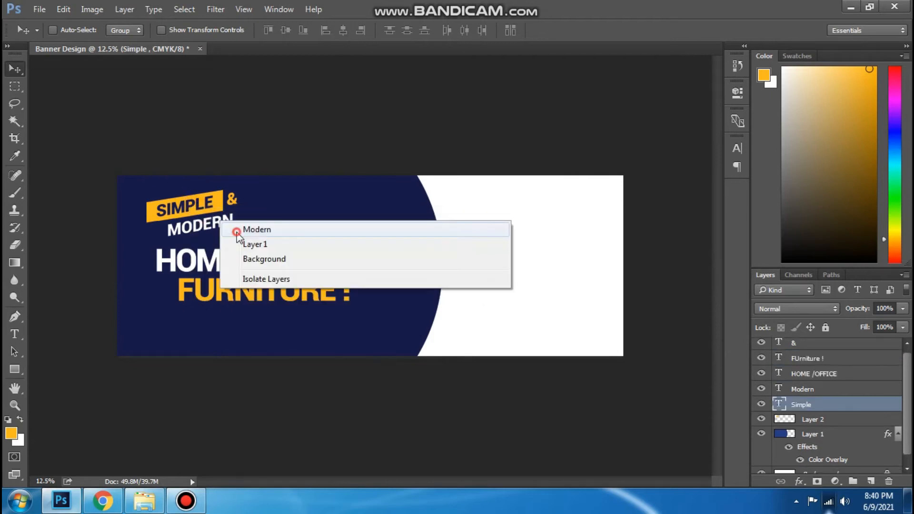
pyautogui.keyDown('shift'); pyautogui.click(235, 232); pyautogui.keyUp('shift')
pyautogui.rightClick(234, 197)
pyautogui.keyDown('shift'); pyautogui.click(240, 206); pyautogui.keyUp('shift')
pyautogui.moveTo(244, 203); pyautogui.dragTo(217, 198)
pyautogui.hotkey('ctrl', 'z')
pyautogui.rightClick(220, 199)
pyautogui.keyDown('shift'); pyautogui.click(245, 204); pyautogui.keyUp('shift')
# Step: Move the HOME /OFFICE and FURNITURE ! lines together about 2.15 in left and nudge them slightly up
pyautogui.rightClick(246, 258)
pyautogui.click(286, 267)
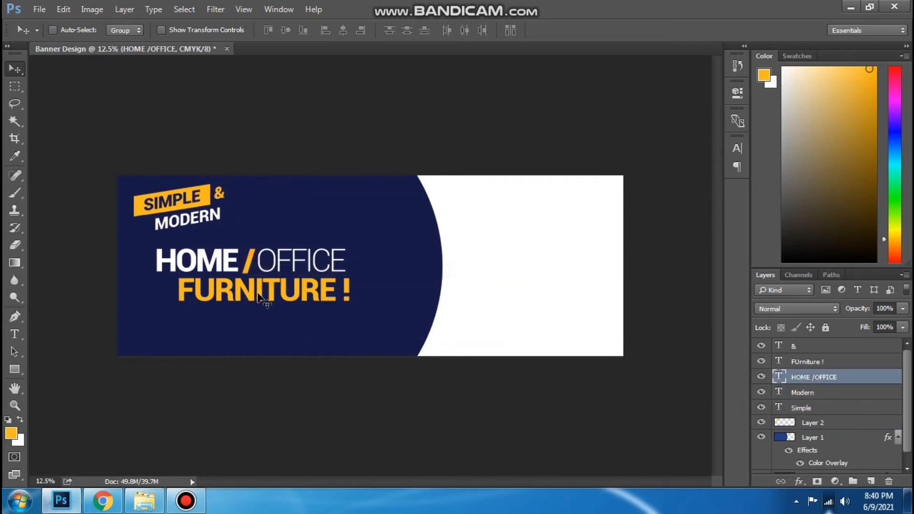
pyautogui.rightClick(260, 296)
pyautogui.keyDown('shift'); pyautogui.click(267, 303); pyautogui.keyUp('shift')
pyautogui.moveTo(266, 301); pyautogui.dragTo(259, 302)
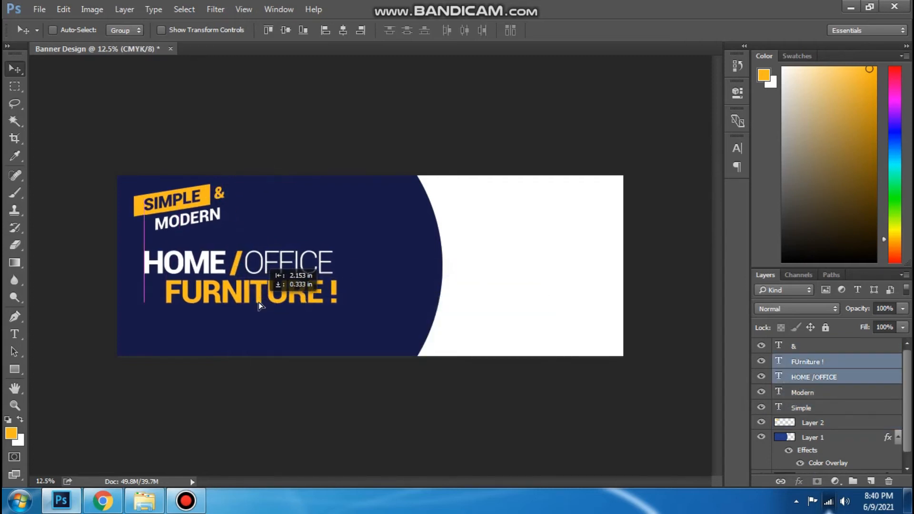
pyautogui.hotkey('shift', 'Up')
pyautogui.hotkey('shift', 'Up')
pyautogui.hotkey('shift', 'Up')
pyautogui.hotkey('shift', 'Up')
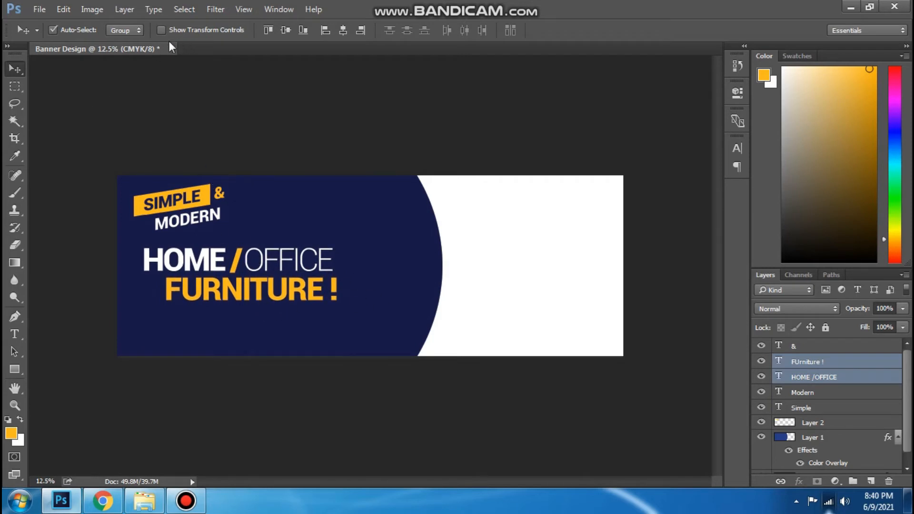
pyautogui.press('ctrl')
# Step: Open the how_to_choose_the_right_furniture_1024x1024.png image and bring it into the banner document
pyautogui.click(39, 10)
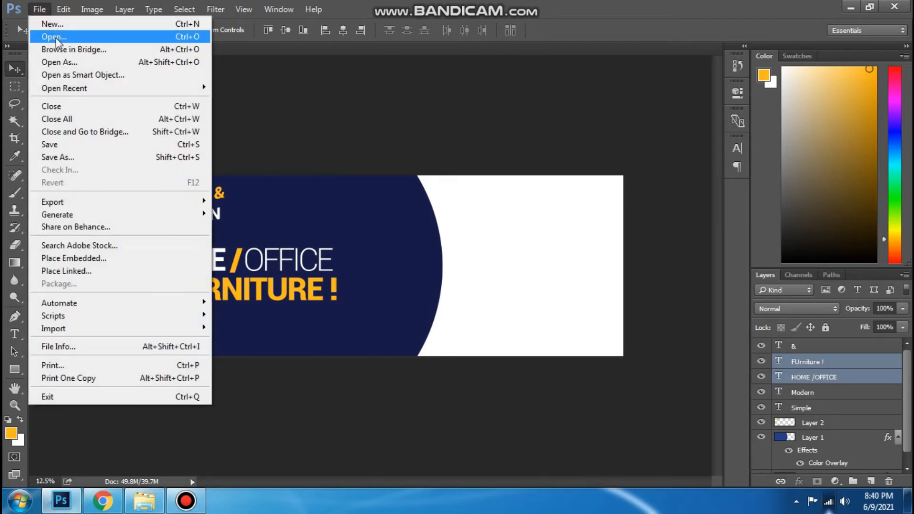
pyautogui.click(43, 35)
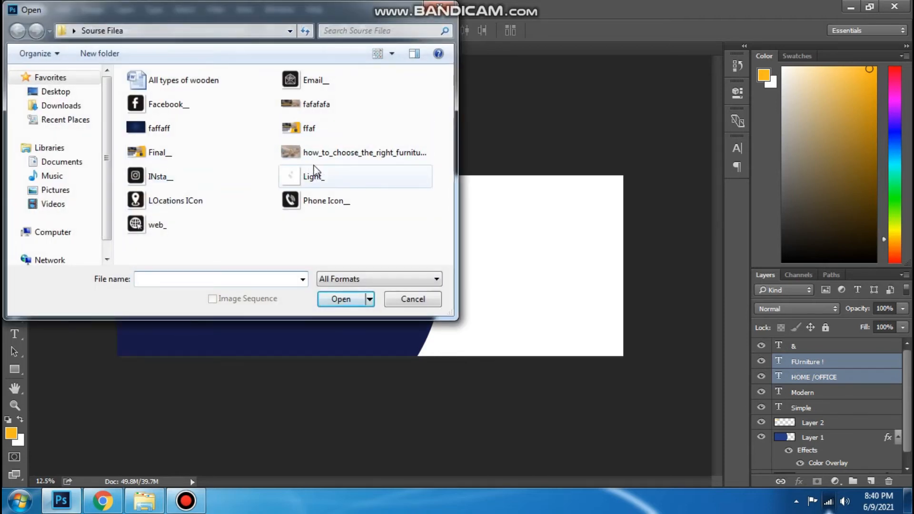
pyautogui.click(305, 157)
pyautogui.click(351, 301)
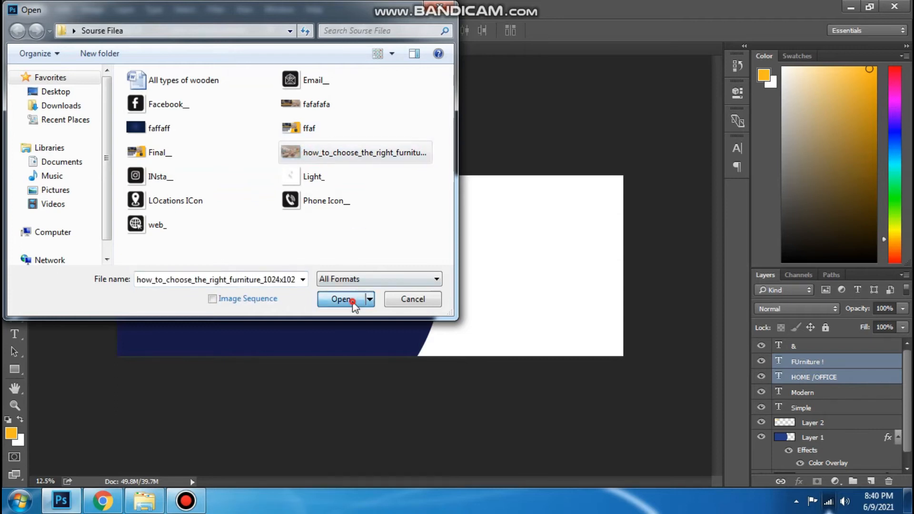
pyautogui.moveTo(436, 222); pyautogui.dragTo(520, 279)
# Step: Enlarge the living-room photo to the banner's full height and position it over the right part of the banner
pyautogui.hotkey('ctrl', 't')
pyautogui.moveTo(575, 319); pyautogui.dragTo(676, 376)
pyautogui.moveTo(595, 305); pyautogui.dragTo(568, 271)
pyautogui.press('Return')
pyautogui.click(564, 259)
pyautogui.rightClick(567, 269)
pyautogui.press('ctrl')
# Step: Flip the living-room photo horizontally and shift it about 2.44 in left
pyautogui.hotkey('ctrl', 't')
pyautogui.rightClick(555, 259)
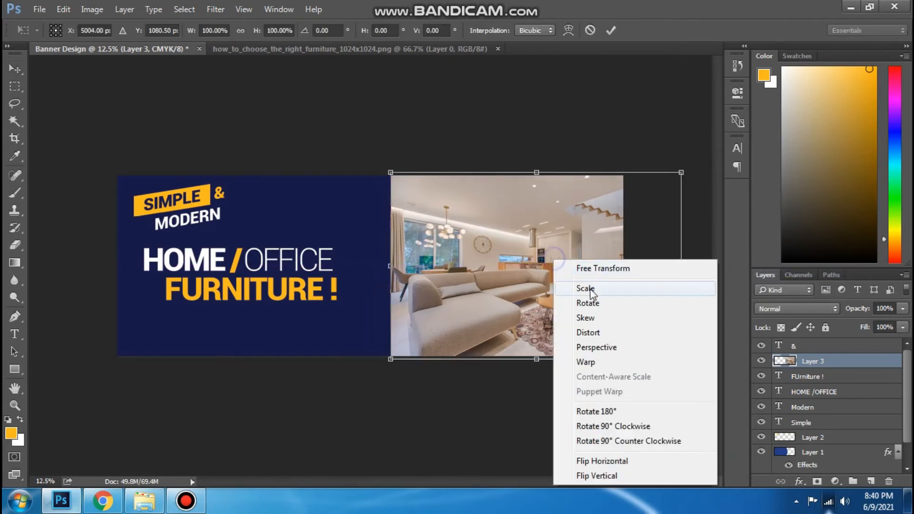
pyautogui.click(605, 459)
pyautogui.moveTo(575, 276); pyautogui.dragTo(560, 279)
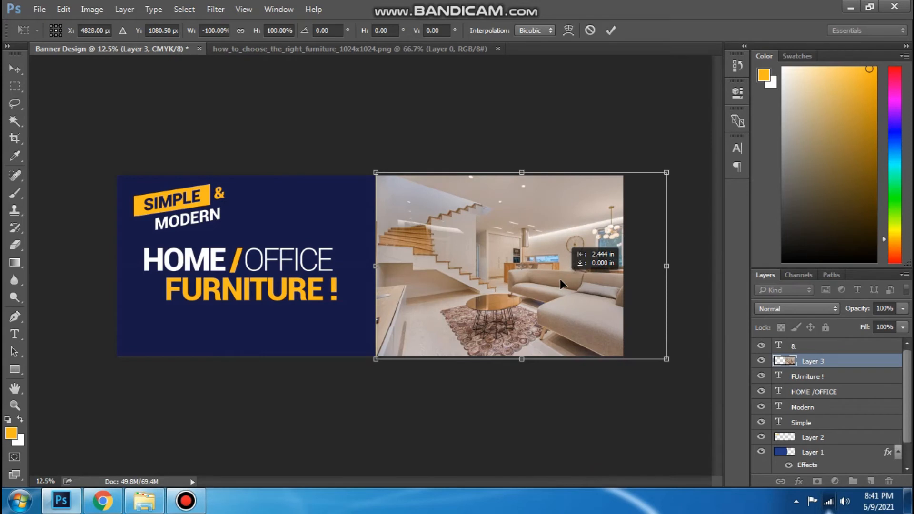
pyautogui.press('Return')
# Step: Move the photo layer below the navy shape's layer and adjust the photo's position beside the curve
pyautogui.press('ctrl')
pyautogui.moveTo(895, 359); pyautogui.dragTo(809, 458)
pyautogui.moveTo(565, 311); pyautogui.dragTo(560, 299)
# Step: Duplicate the navy curved shape's layer and shift the copy slightly right over the photo
pyautogui.rightClick(412, 254)
pyautogui.click(426, 261)
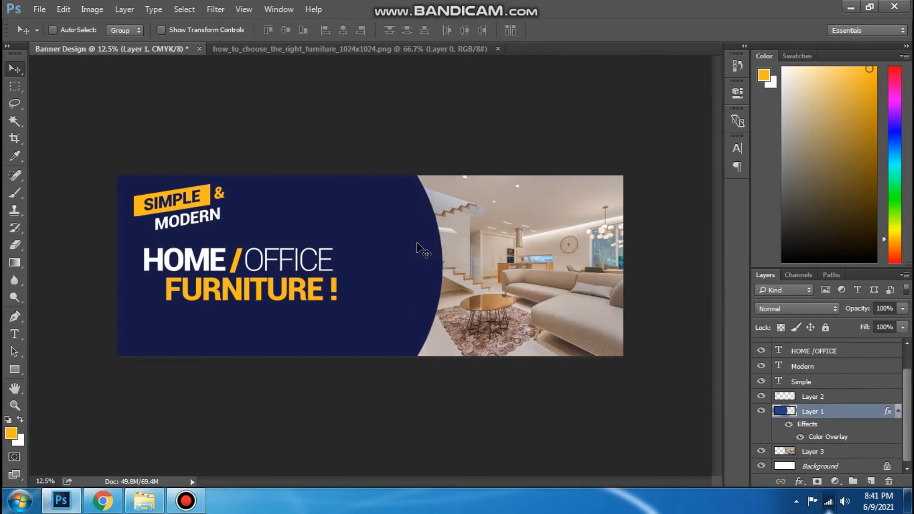
pyautogui.rightClick(422, 244)
pyautogui.click(459, 244)
pyautogui.rightClick(815, 413)
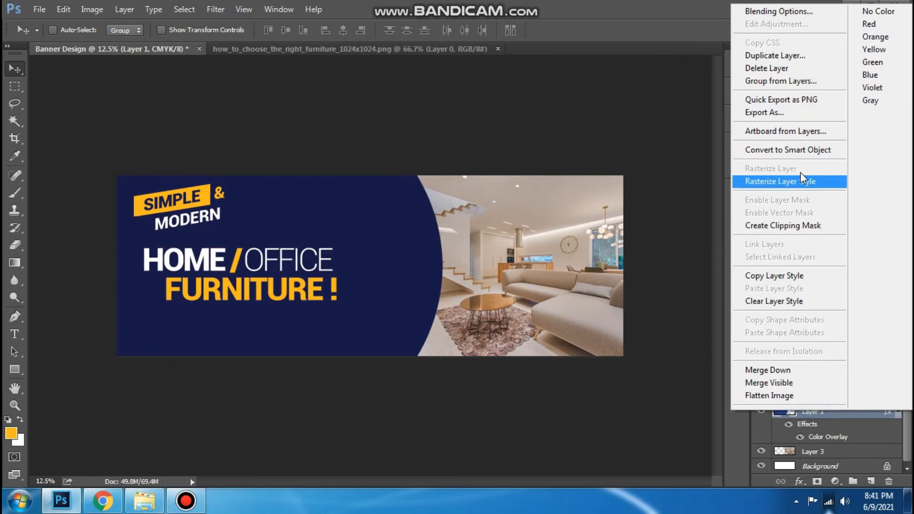
pyautogui.click(792, 56)
pyautogui.click(566, 150)
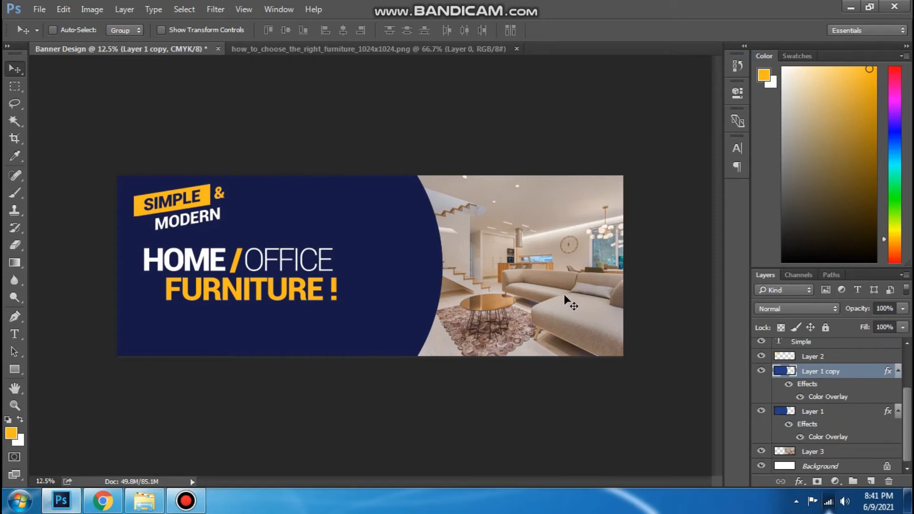
pyautogui.moveTo(447, 255); pyautogui.dragTo(462, 258)
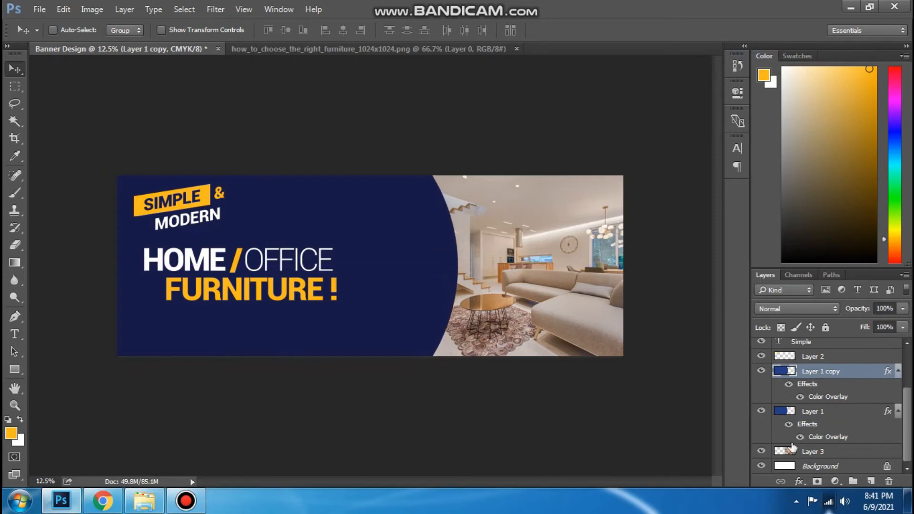
# Step: Open the Color Overlay settings of the duplicated curved shape and toggle the overlay off and back on
pyautogui.doubleClick(833, 398)
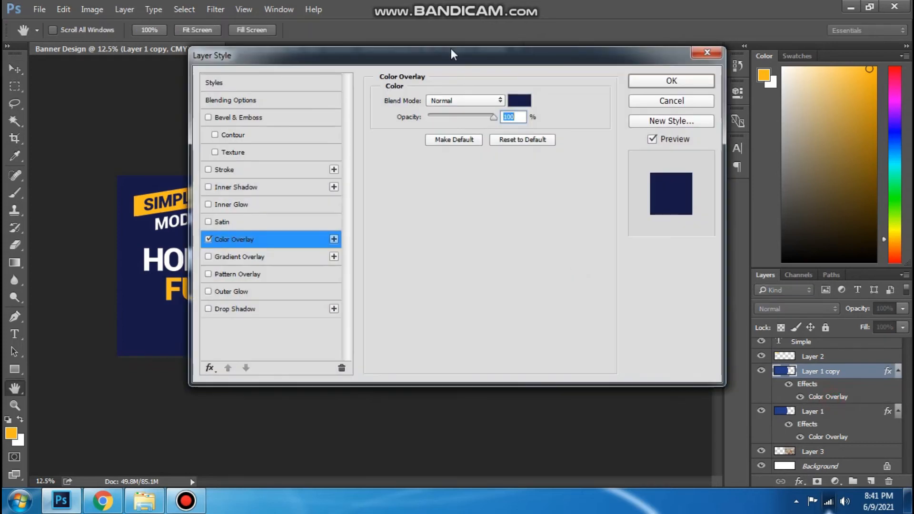
pyautogui.moveTo(452, 54); pyautogui.dragTo(658, 75)
pyautogui.click(415, 261)
pyautogui.moveTo(503, 80); pyautogui.dragTo(417, 138)
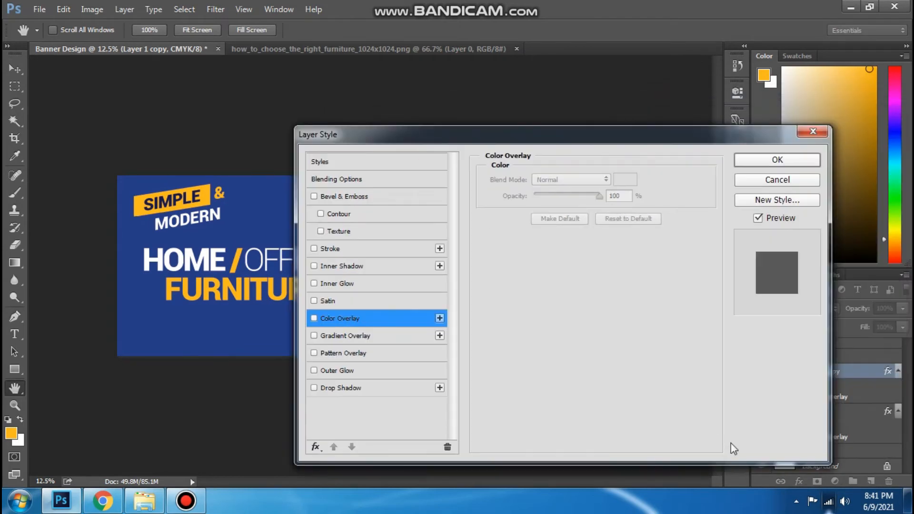
pyautogui.moveTo(580, 136); pyautogui.dragTo(506, 202)
pyautogui.click(317, 376)
pyautogui.moveTo(451, 191); pyautogui.dragTo(529, 151)
# Step: Set the duplicated shape's Color Overlay to orange with C 0, M 50, Y 100, K 0
pyautogui.click(657, 196)
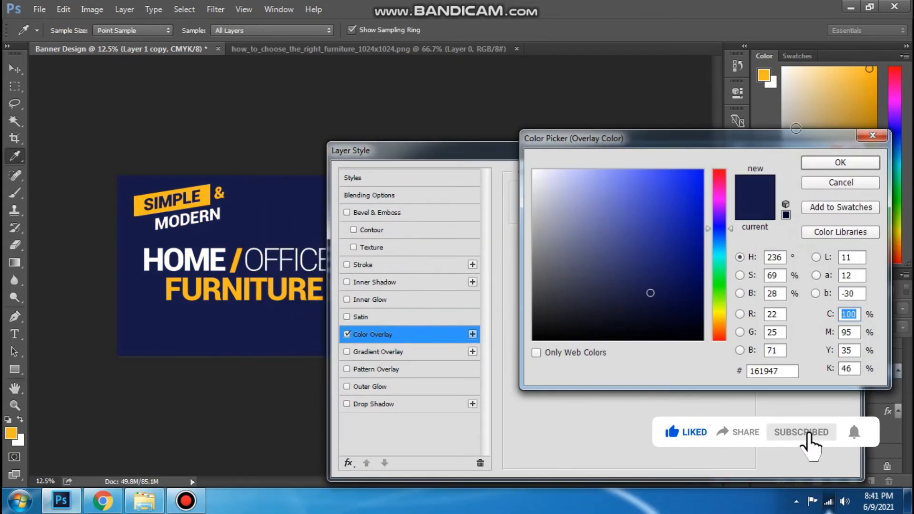
pyautogui.write('0')
pyautogui.press('Tab')
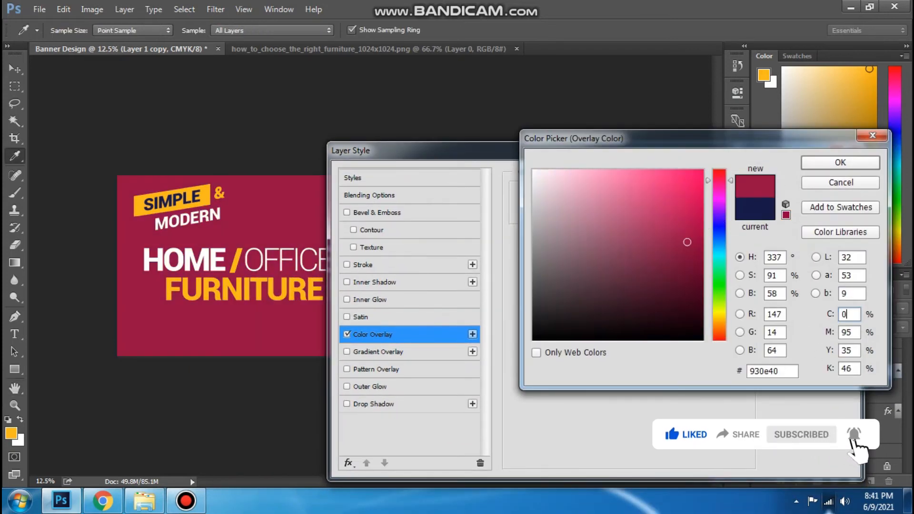
pyautogui.write('50')
pyautogui.press('Tab')
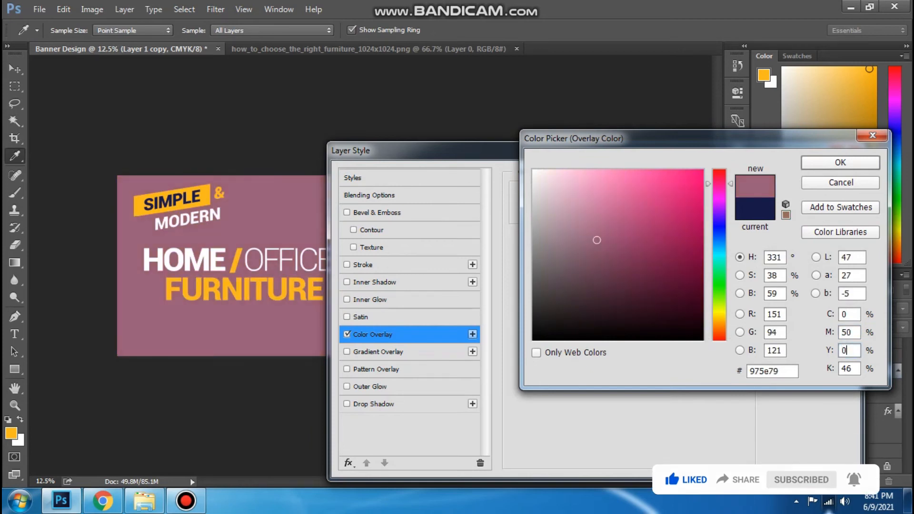
pyautogui.write('100')
pyautogui.press('Tab')
pyautogui.write('0')
pyautogui.press('Return')
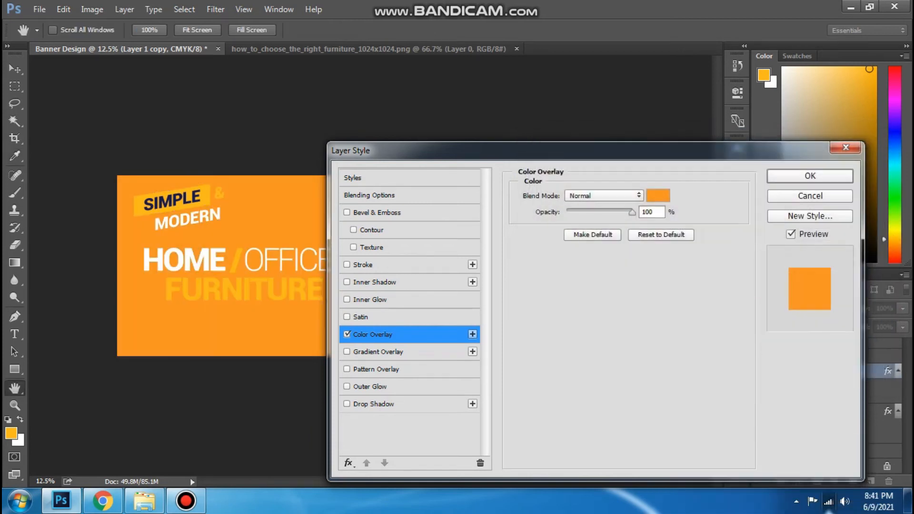
pyautogui.moveTo(619, 160); pyautogui.dragTo(779, 130)
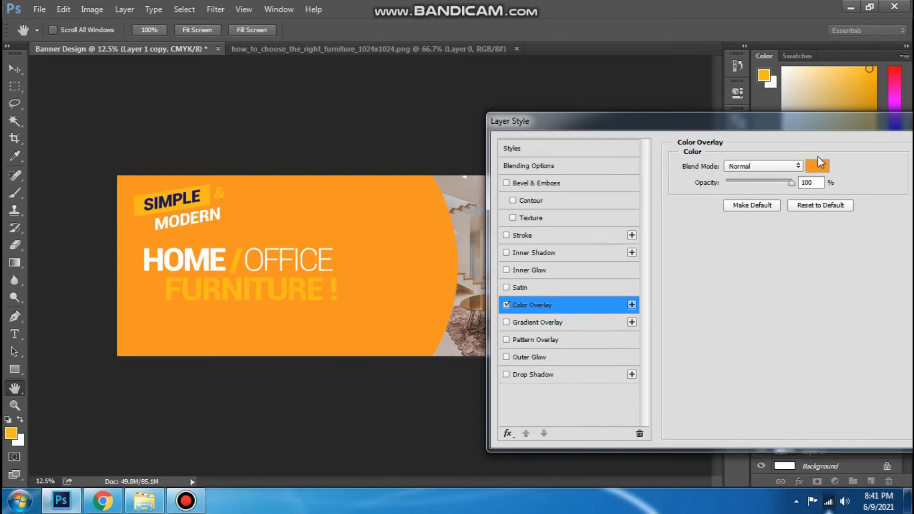
# Step: Replace the duplicated curved shape's Color Overlay with a Gradient Overlay and open its gradient for editing
pyautogui.click(506, 305)
pyautogui.click(522, 320)
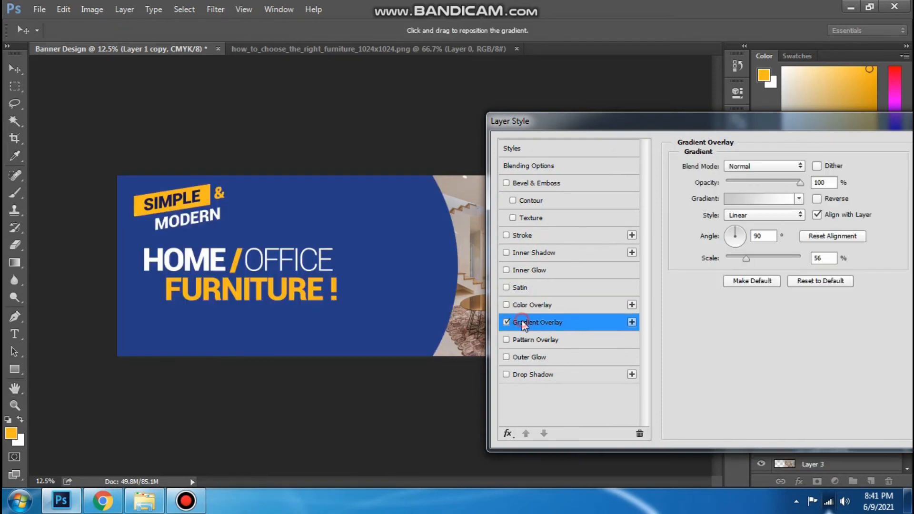
pyautogui.click(747, 199)
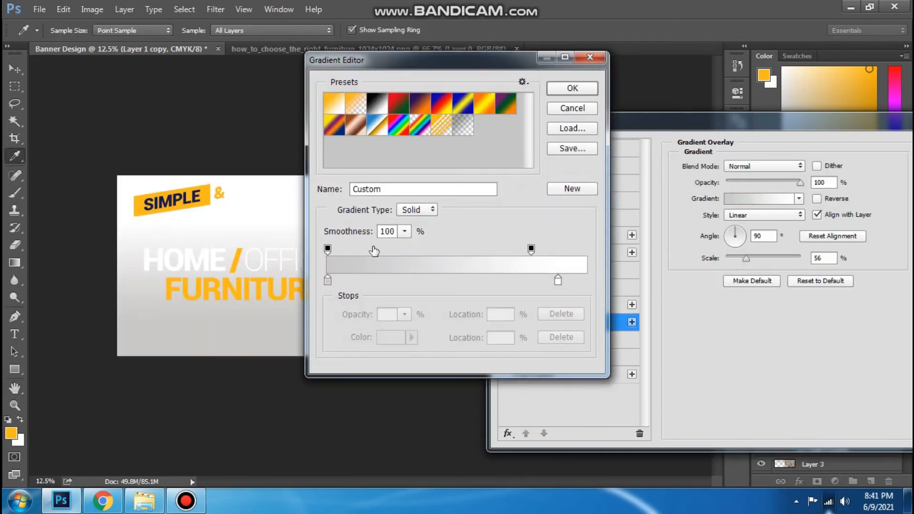
# Step: Set the gradient's starting color stop at location 0 to C 0, M 30, Y 100, K 0
pyautogui.doubleClick(328, 280)
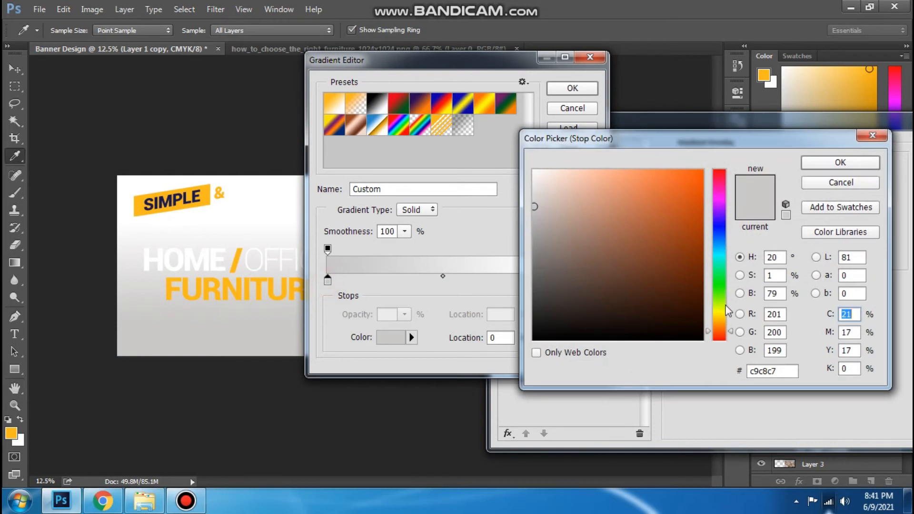
pyautogui.write('0')
pyautogui.press('Tab')
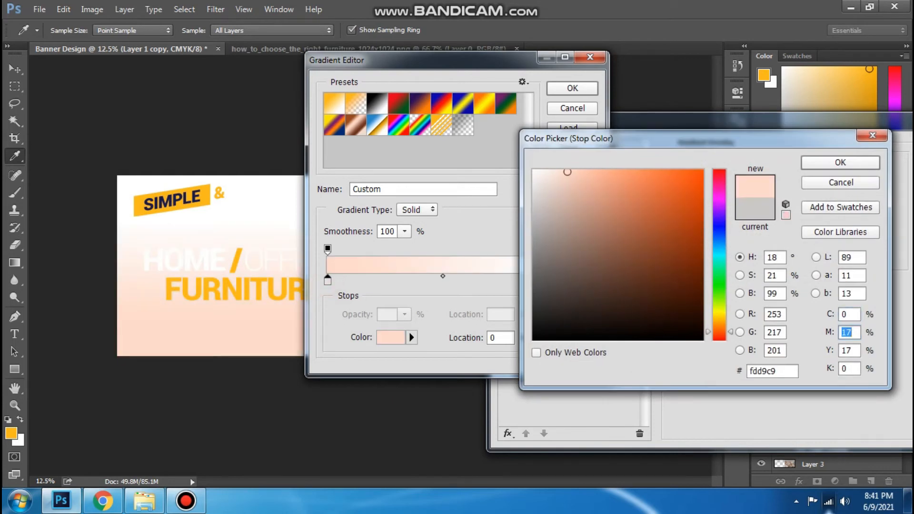
pyautogui.write('30')
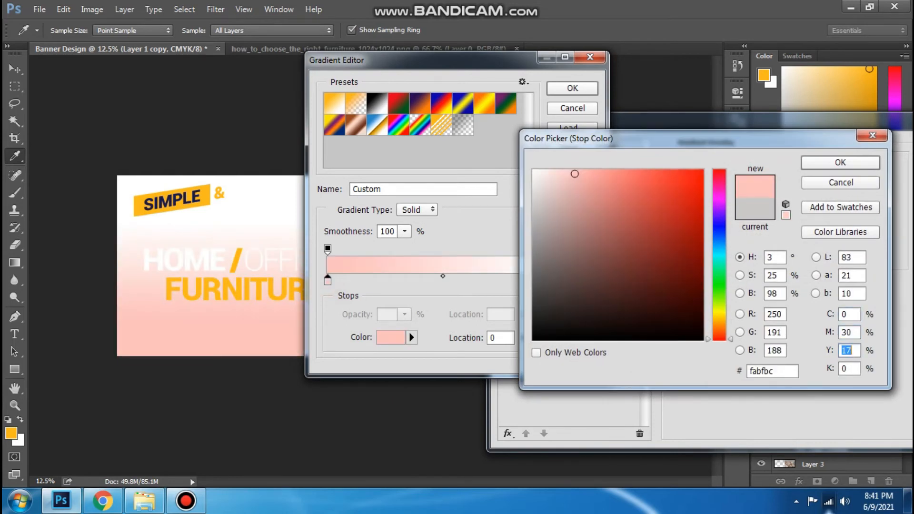
pyautogui.write('100')
pyautogui.press('Return')
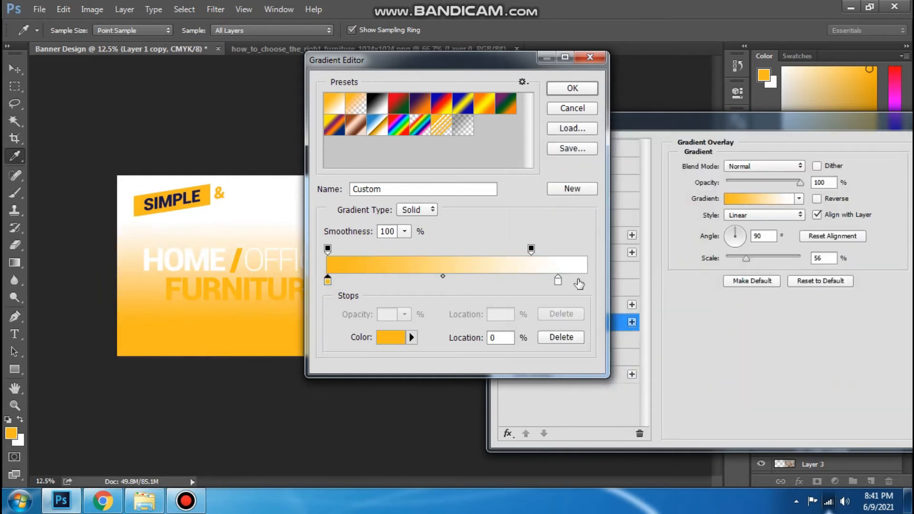
# Step: Set the gradient stop at location 89 to C 0, M 50, Y 100, K 0 and apply the layer style
pyautogui.doubleClick(558, 281)
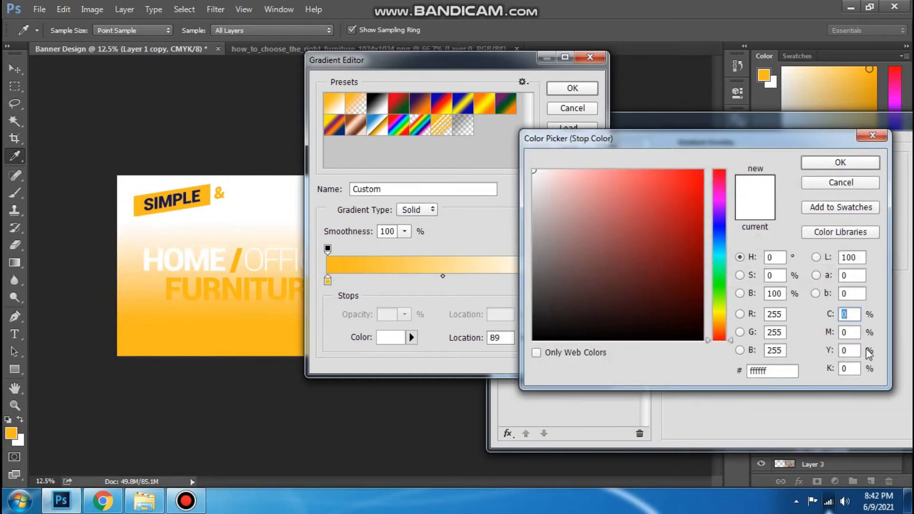
pyautogui.write('50')
pyautogui.press('Tab')
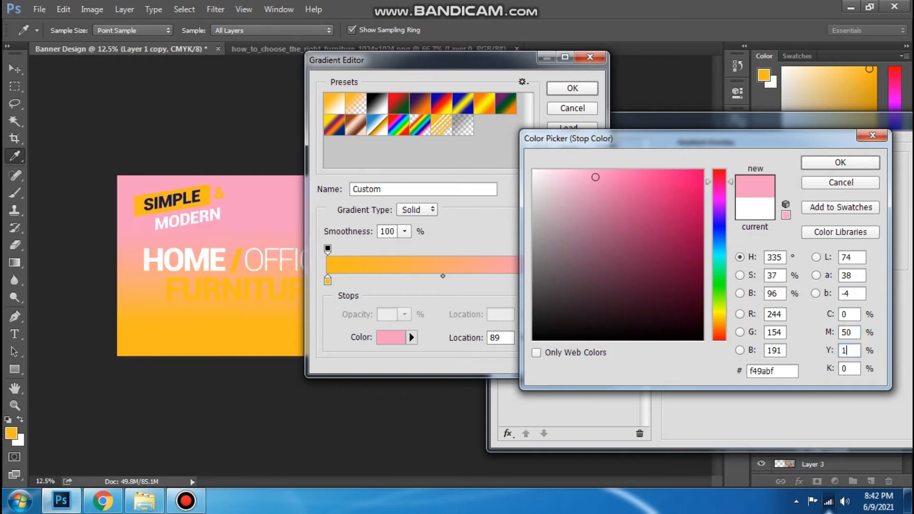
pyautogui.write('100')
pyautogui.press('Tab')
pyautogui.press('Return')
pyautogui.press('Return')
pyautogui.press('Return')
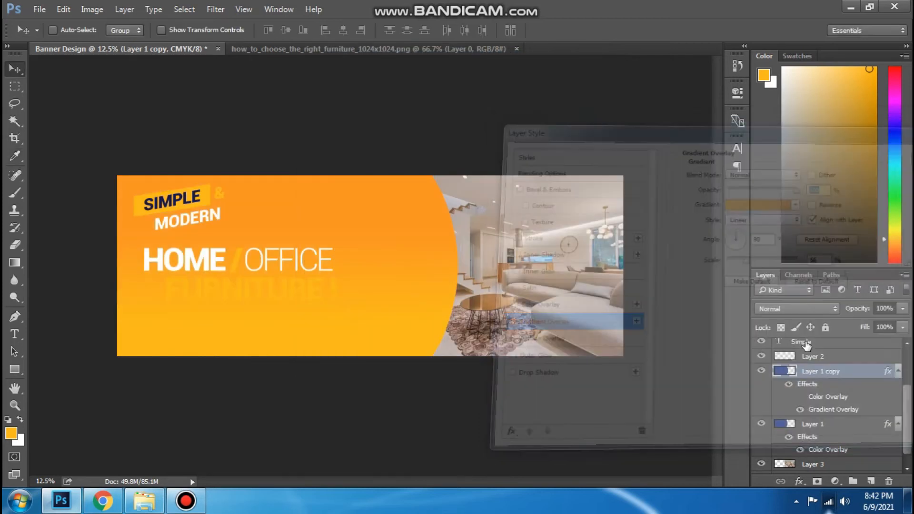
# Step: Move the navy shape's layer above its gradient copy and rotate the copy slightly clockwise
pyautogui.moveTo(823, 427); pyautogui.dragTo(827, 376)
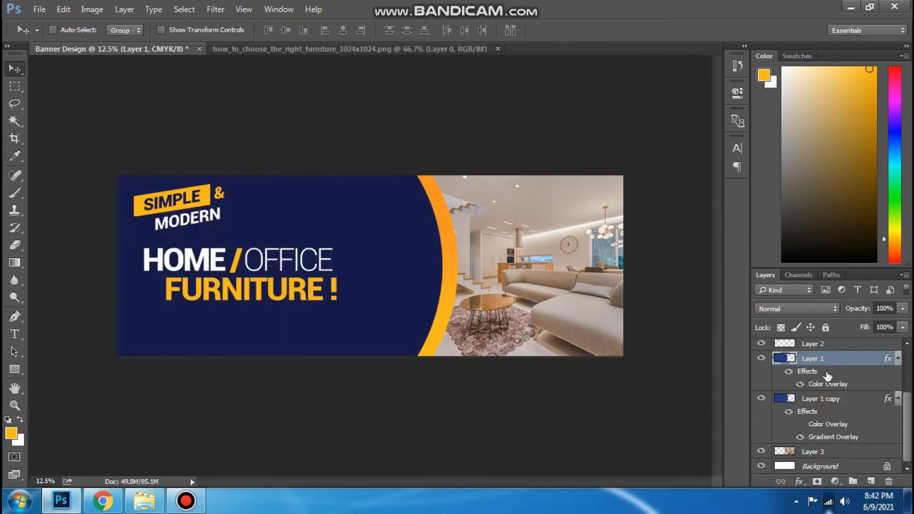
pyautogui.rightClick(456, 272)
pyautogui.click(462, 270)
pyautogui.hotkey('ctrl', 't')
pyautogui.moveTo(523, 202); pyautogui.dragTo(528, 244)
pyautogui.press('Return')
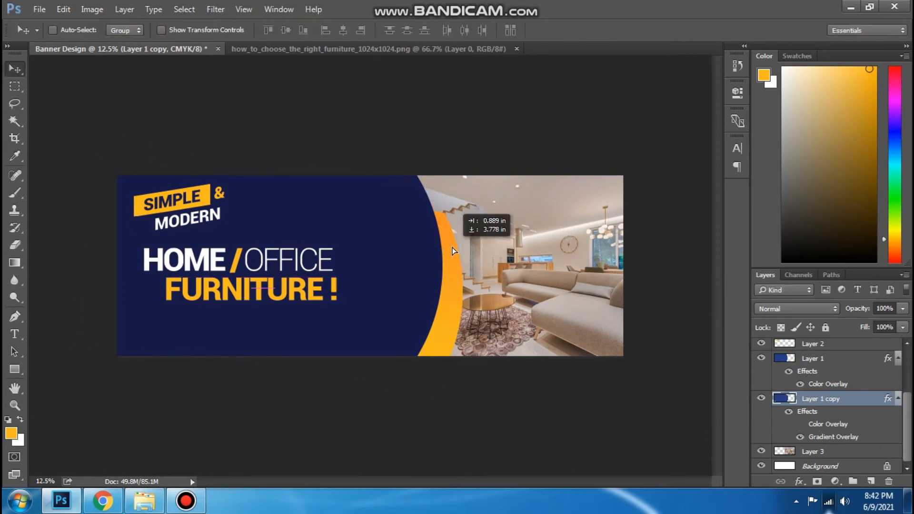
# Step: Rotate the gradient copy a little further and move it up so its orange edge tapers toward the bottom of the curve
pyautogui.hotkey('ctrl', 't')
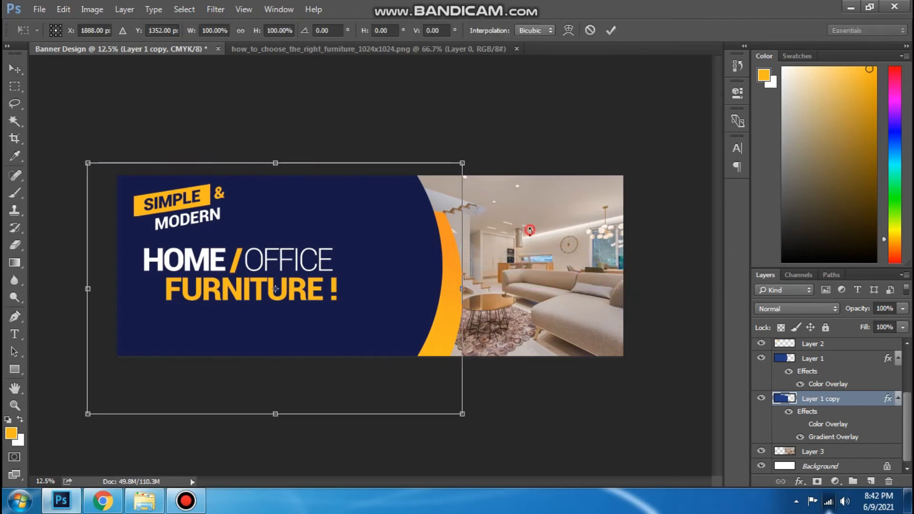
pyautogui.moveTo(529, 230); pyautogui.dragTo(533, 248)
pyautogui.moveTo(449, 280); pyautogui.dragTo(447, 223)
pyautogui.press('Return')
pyautogui.rightClick(456, 223)
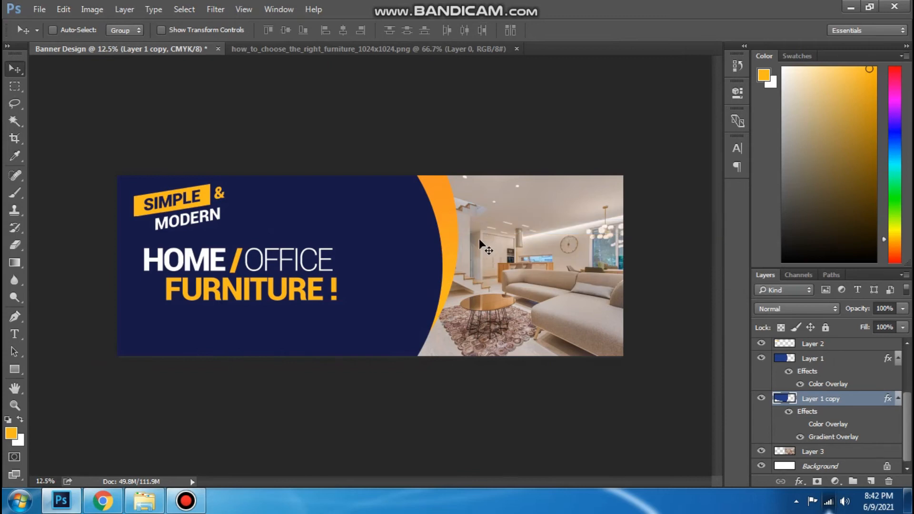
pyautogui.rightClick(543, 256)
pyautogui.click(569, 260)
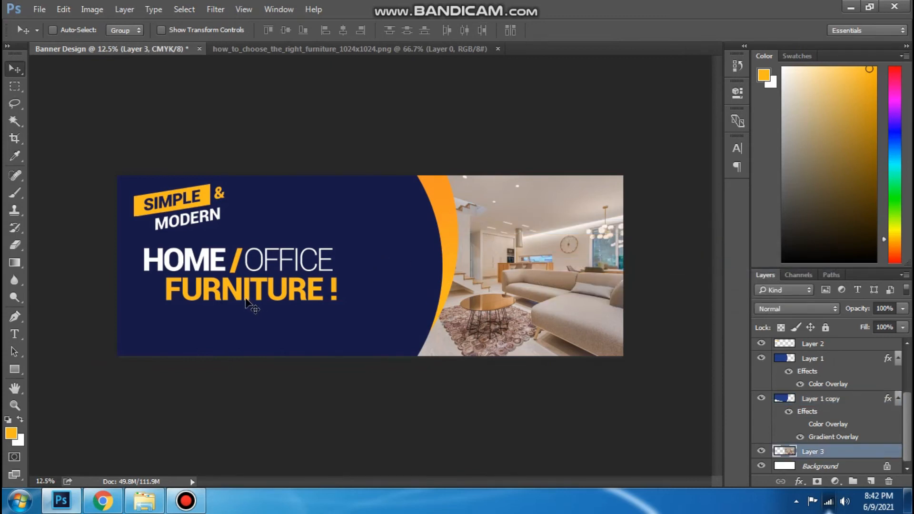
pyautogui.rightClick(280, 263)
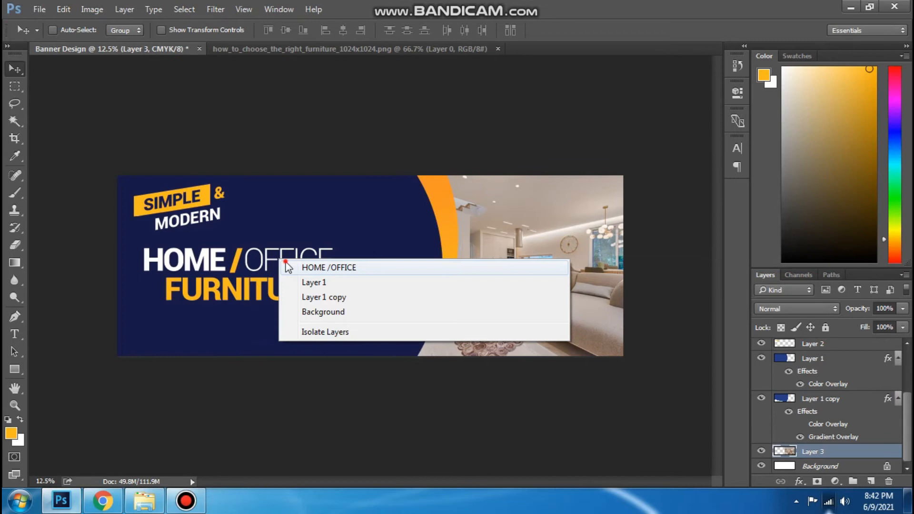
pyautogui.click(314, 265)
pyautogui.rightClick(294, 280)
pyautogui.keyDown('shift'); pyautogui.click(328, 288); pyautogui.keyUp('shift')
# Step: Select the navy shape and its gradient copy together and shift both slightly left to expose more of the photo
pyautogui.rightClick(404, 263)
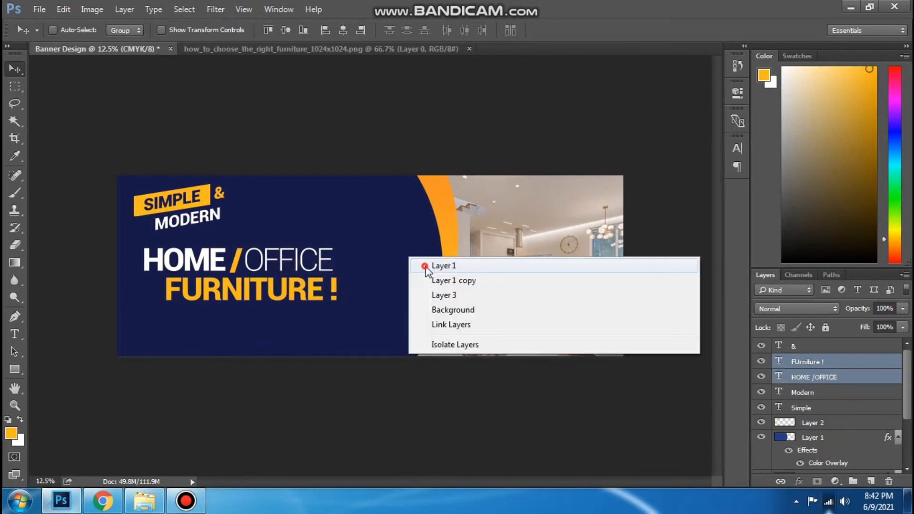
pyautogui.click(425, 266)
pyautogui.rightClick(458, 227)
pyautogui.keyDown('shift'); pyautogui.click(462, 236); pyautogui.keyUp('shift')
pyautogui.moveTo(455, 230)
pyautogui.mouseDown()
pyautogui.moveTo(432, 233)
pyautogui.moveTo(448, 231)
pyautogui.mouseUp()
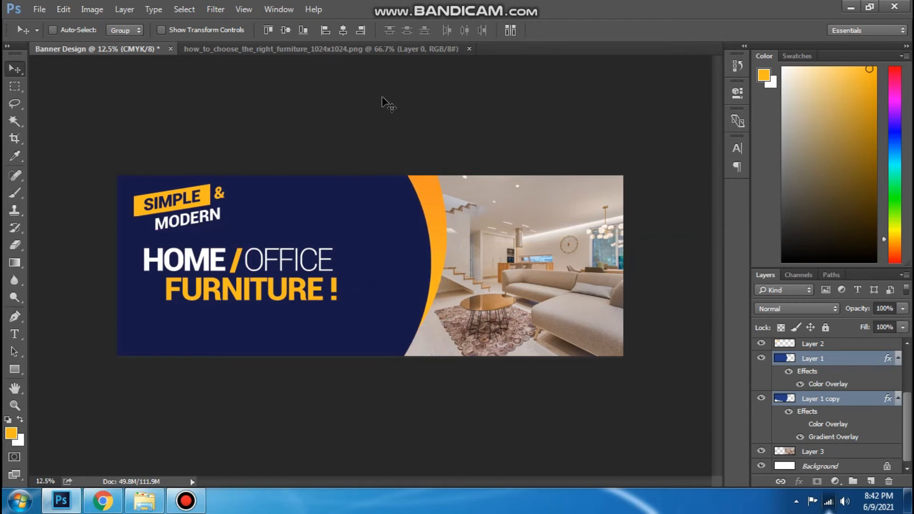
# Step: Close the furniture photo document and bring the hanging lamps from the Light_ file into the upper part of the banner's navy area
pyautogui.click(469, 48)
pyautogui.click(40, 10)
pyautogui.click(44, 36)
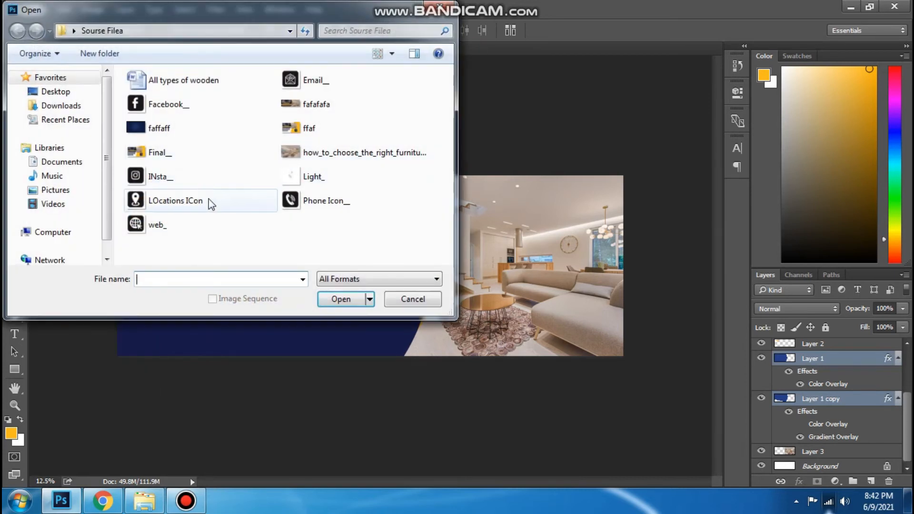
pyautogui.doubleClick(310, 177)
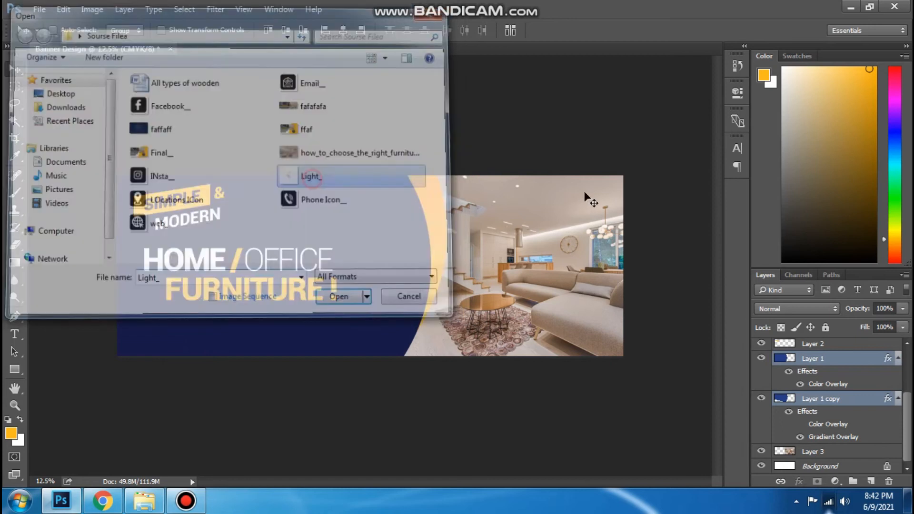
pyautogui.moveTo(388, 239)
pyautogui.mouseDown()
pyautogui.moveTo(121, 46)
pyautogui.moveTo(168, 107)
pyautogui.moveTo(357, 231)
pyautogui.moveTo(386, 238)
pyautogui.mouseUp()
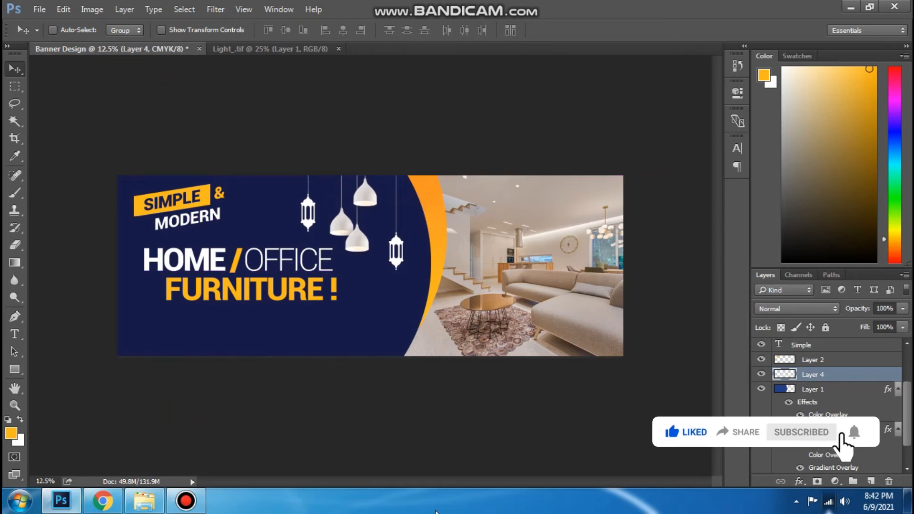
# Step: Select the FURNITURE ! text layer and switch the workspace to full-screen mode with the menu bar and panels shown
pyautogui.rightClick(327, 288)
pyautogui.click(350, 288)
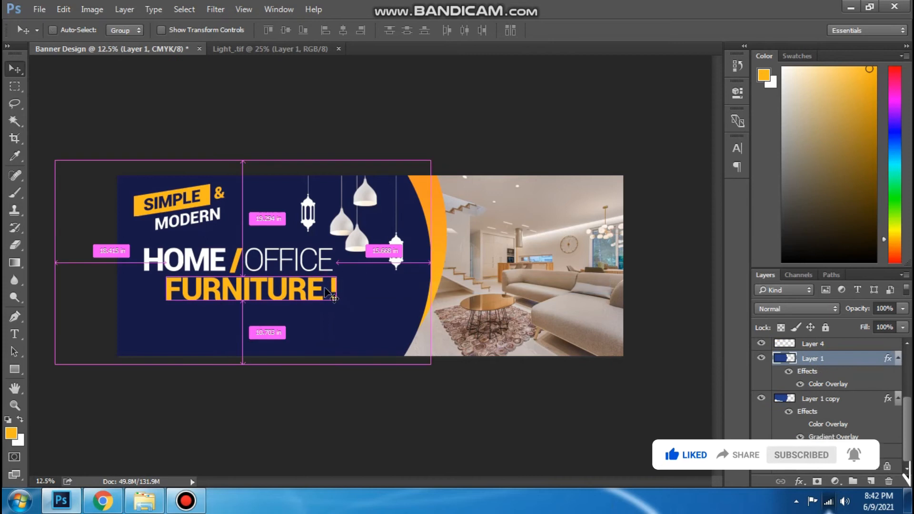
pyautogui.rightClick(330, 295)
pyautogui.click(355, 310)
pyautogui.press('Tab')
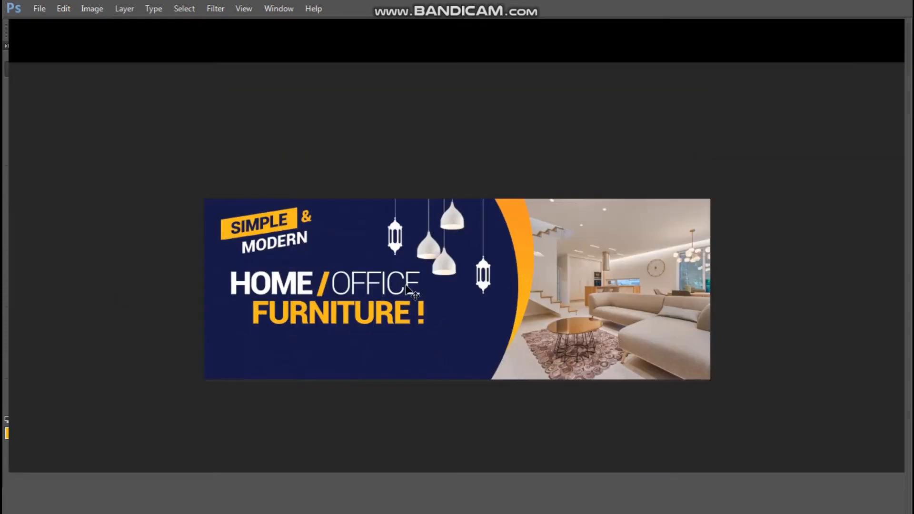
pyautogui.press('Tab')
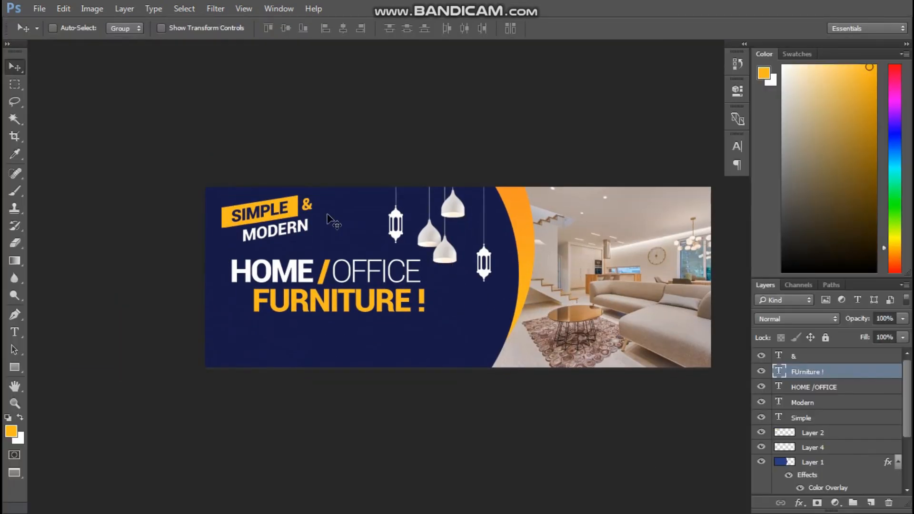
# Step: Duplicate the HOME /OFFICE text below the FURNITURE ! line and replace the copy's wording with "ABC FURNITURE CENTER"
pyautogui.moveTo(308, 279); pyautogui.dragTo(308, 350)
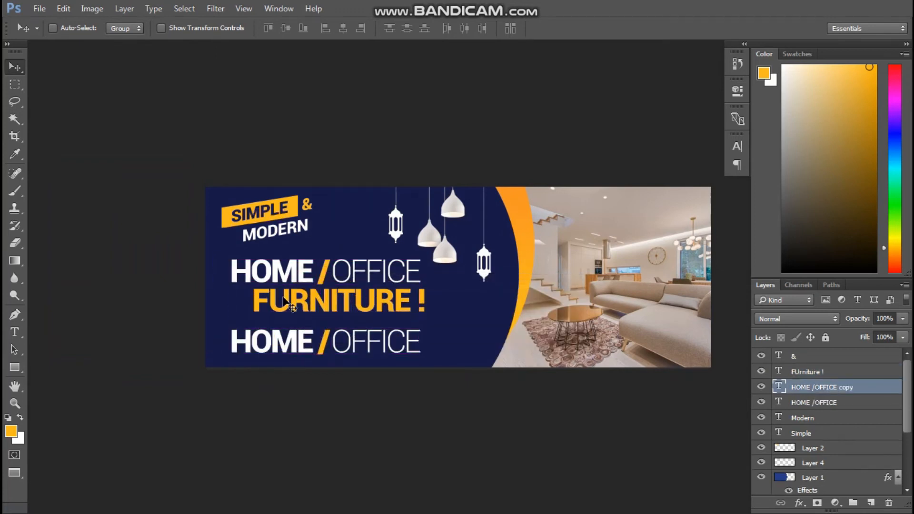
pyautogui.click(13, 334)
pyautogui.tripleClick(251, 342)
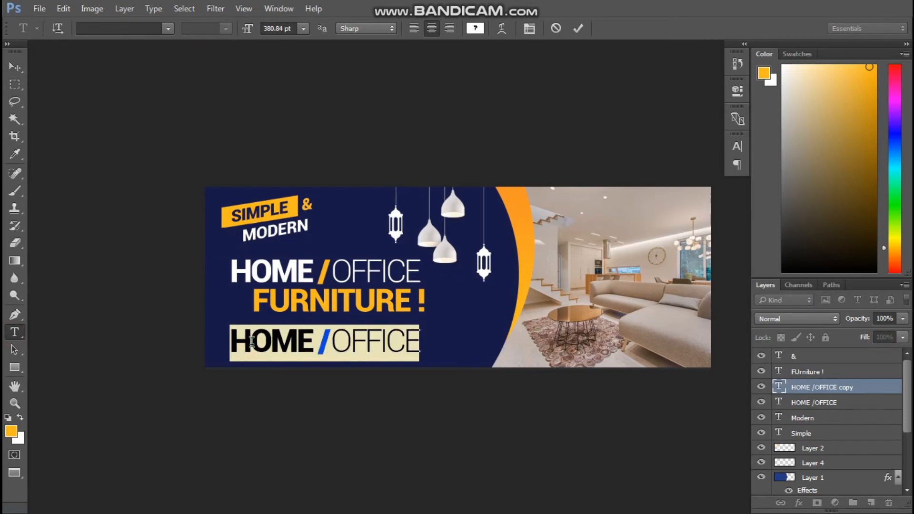
pyautogui.write('AB')
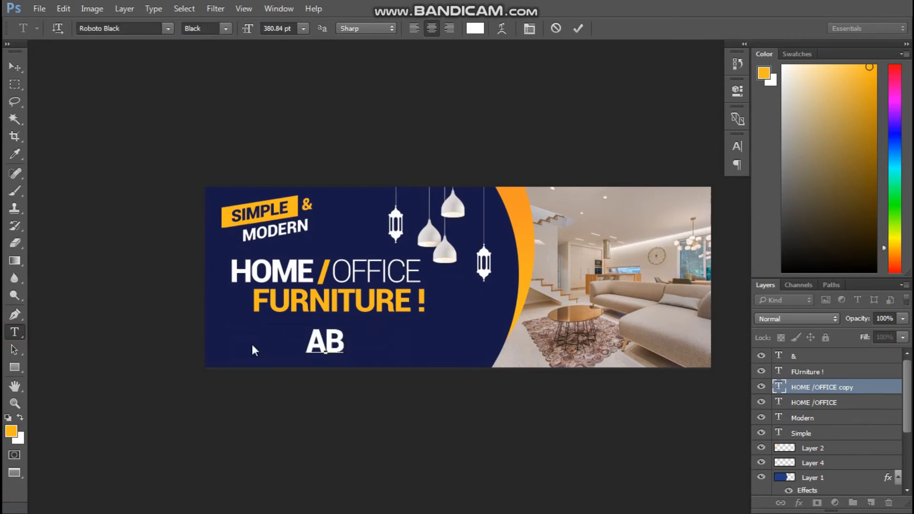
pyautogui.write('C FUR')
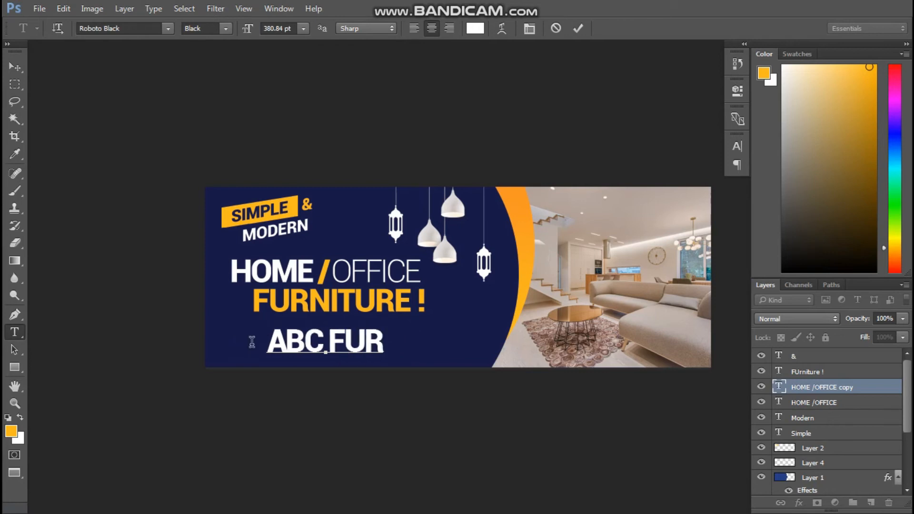
pyautogui.write('NITURE')
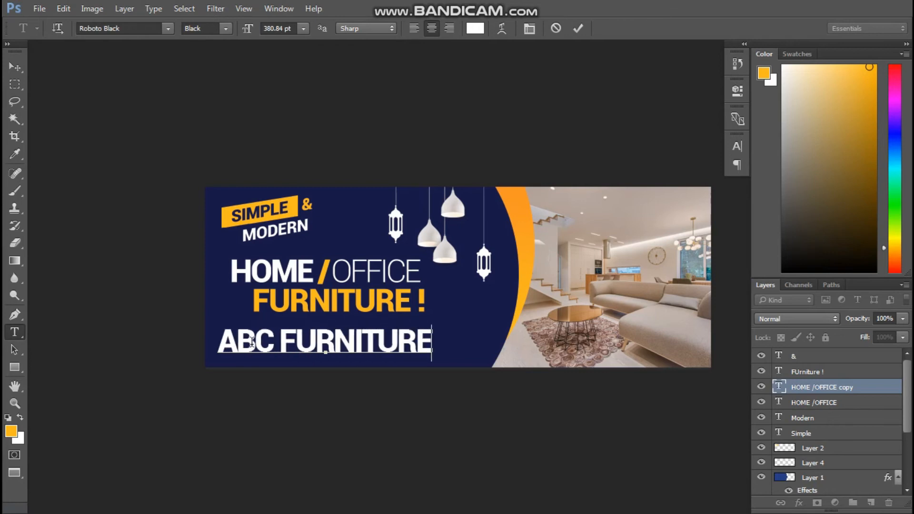
pyautogui.write(' C')
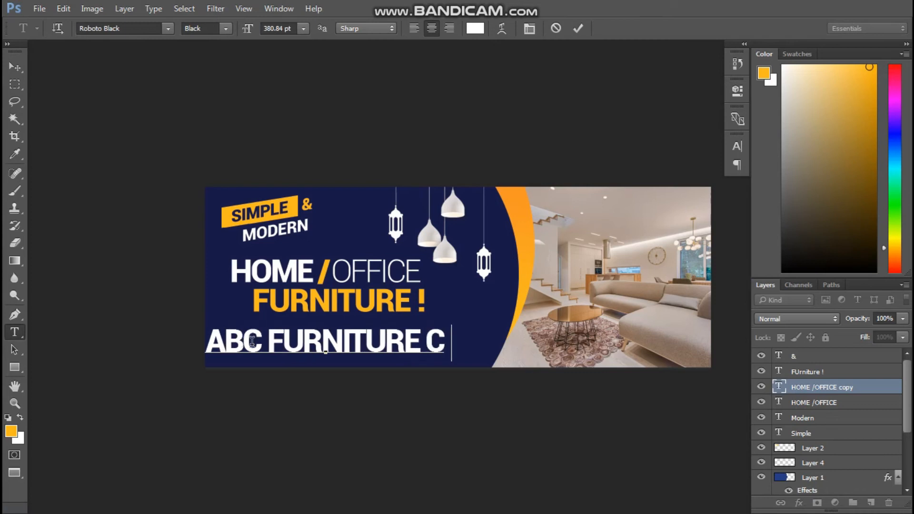
pyautogui.write('ENTER')
pyautogui.hotkey('ctrl', 'a')
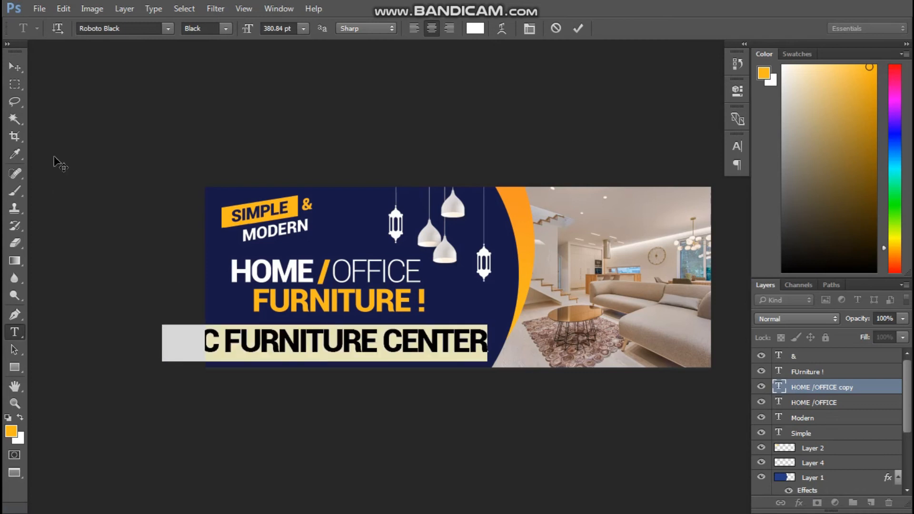
# Step: Scale the ABC FURNITURE CENTER text down to about 176 pt and place it beneath the main title
pyautogui.click(18, 65)
pyautogui.hotkey('ctrl', 't')
pyautogui.moveTo(492, 362); pyautogui.dragTo(367, 351)
pyautogui.press('Return')
pyautogui.scroll(1, 367, 350)
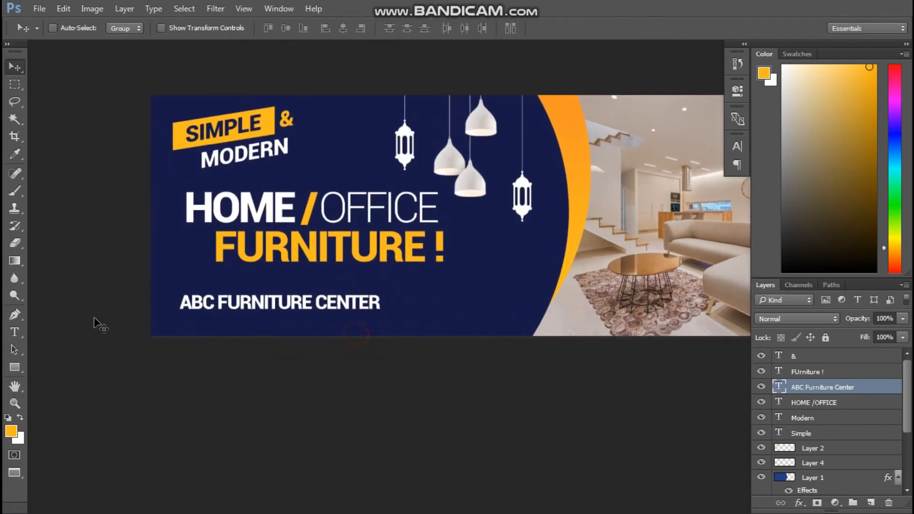
# Step: Set the tracking of the whole ABC FURNITURE CENTER text to 0
pyautogui.click(15, 332)
pyautogui.tripleClick(210, 300)
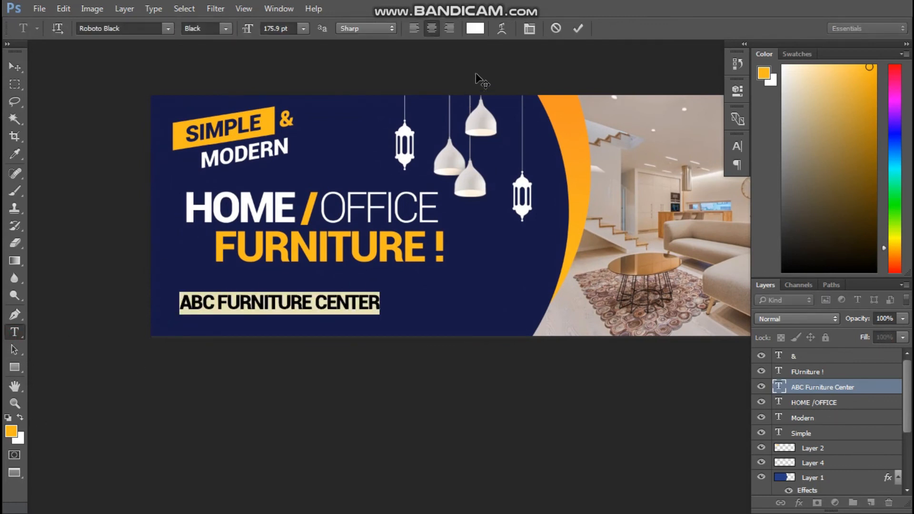
pyautogui.click(528, 29)
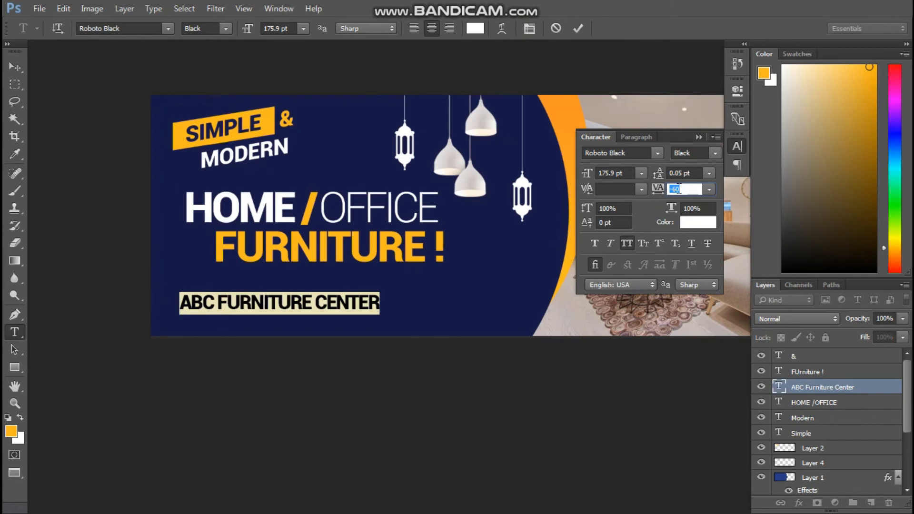
pyautogui.write('0')
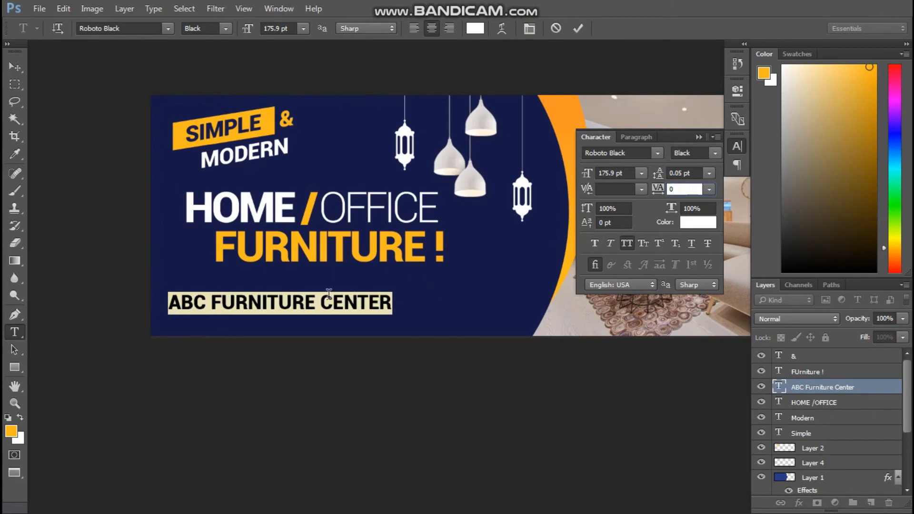
pyautogui.hotkey('ctrl', 'Return')
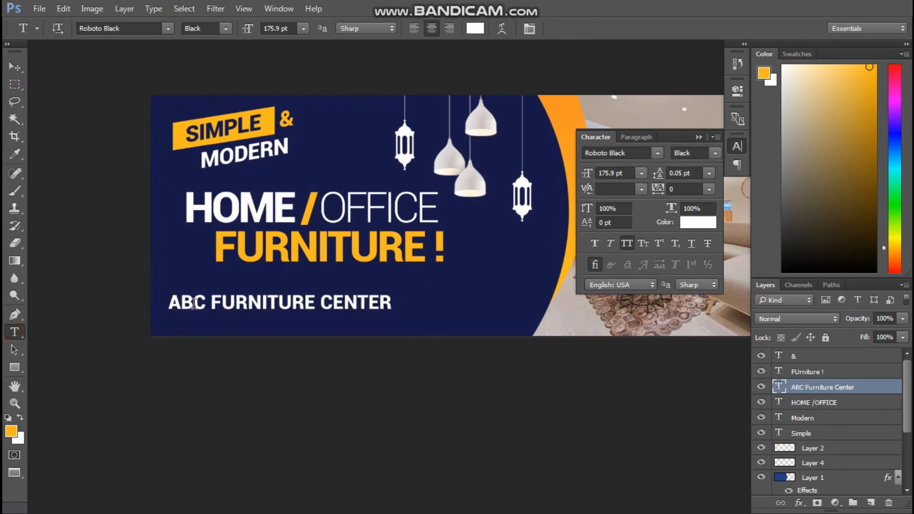
# Step: Recolour only the word ABC in the company line with the yellow-orange used for the FURNITURE ! heading
pyautogui.moveTo(207, 302); pyautogui.dragTo(151, 300)
pyautogui.click(226, 29)
pyautogui.press('Escape')
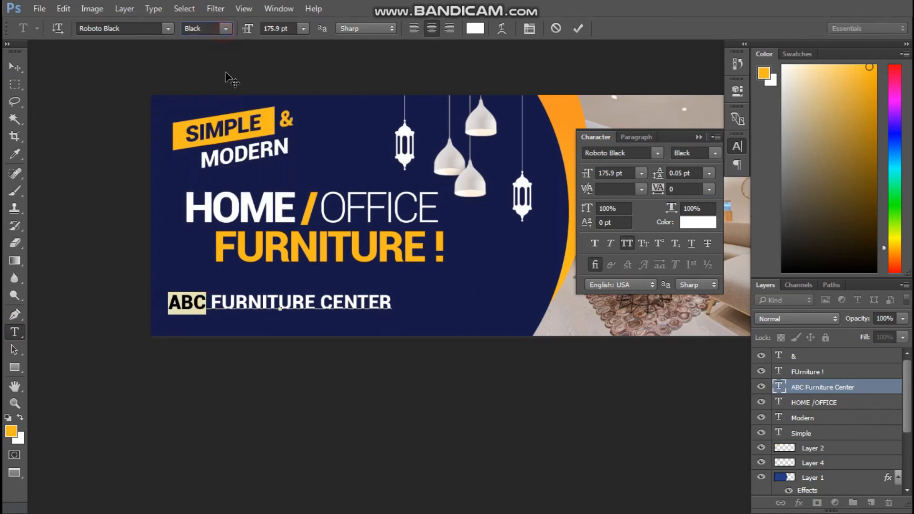
pyautogui.click(17, 428)
pyautogui.press('Return')
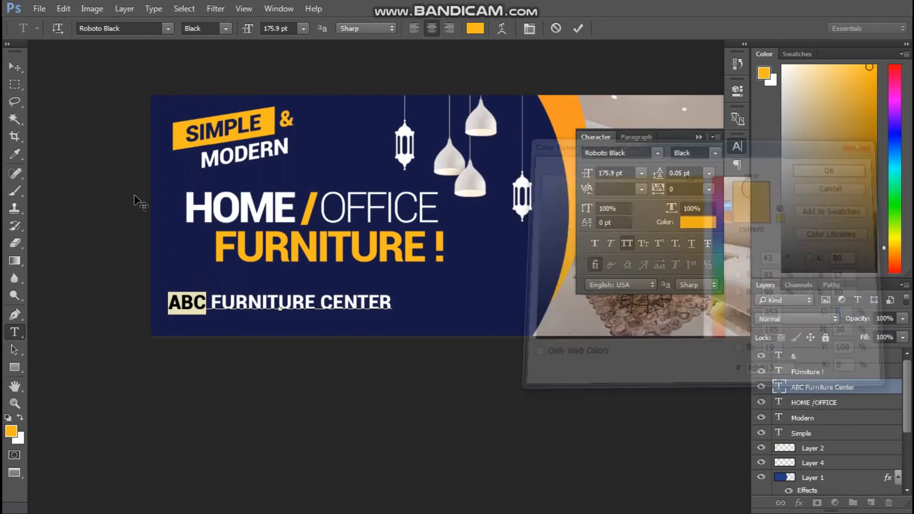
# Step: Nudge the ABC FURNITURE CENTER line slightly down and show the banner in full-screen mode without the interface
pyautogui.click(15, 68)
pyautogui.press('Down')
pyautogui.press('Down')
pyautogui.press('Down')
pyautogui.press('Down')
pyautogui.press('Down')
pyautogui.press('Down')
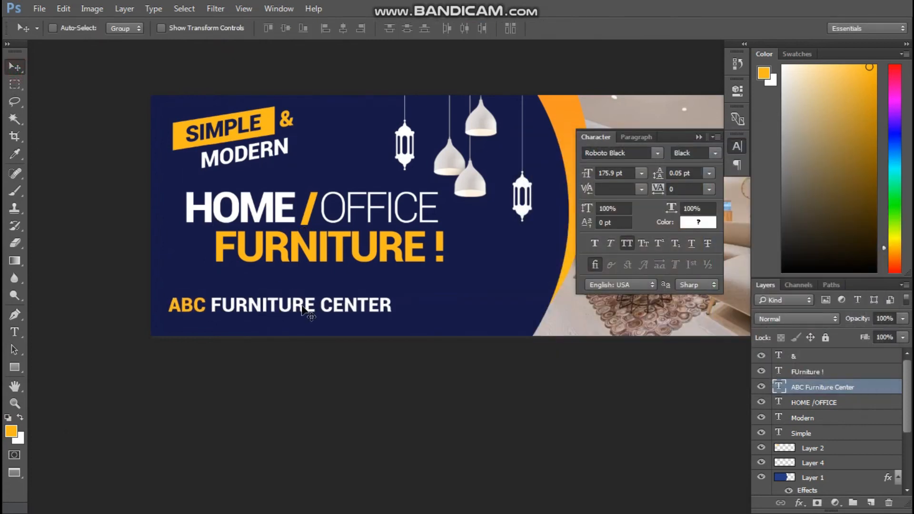
pyautogui.press('f')
pyautogui.press('f')
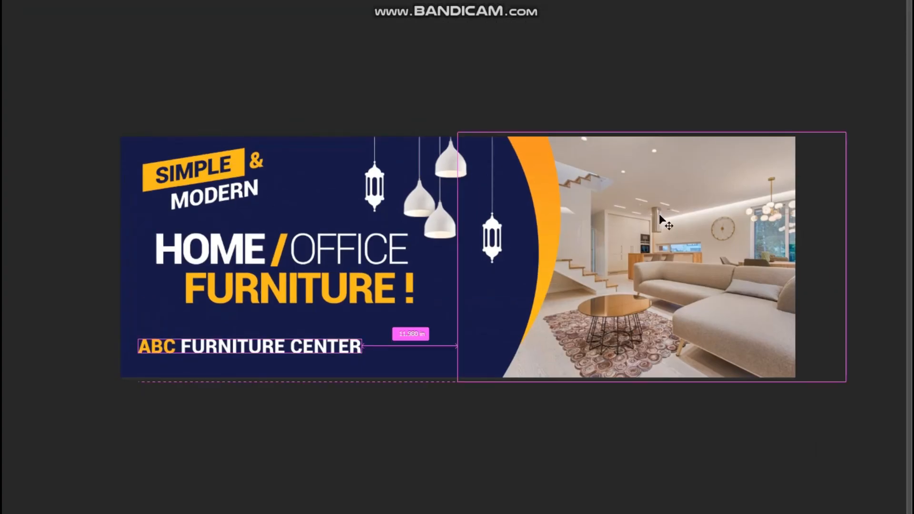
# Step: Open the Phone Icon__ and LOcations ICon image files together from the Sourse Filea folder
pyautogui.hotkey('ctrl', 'o')
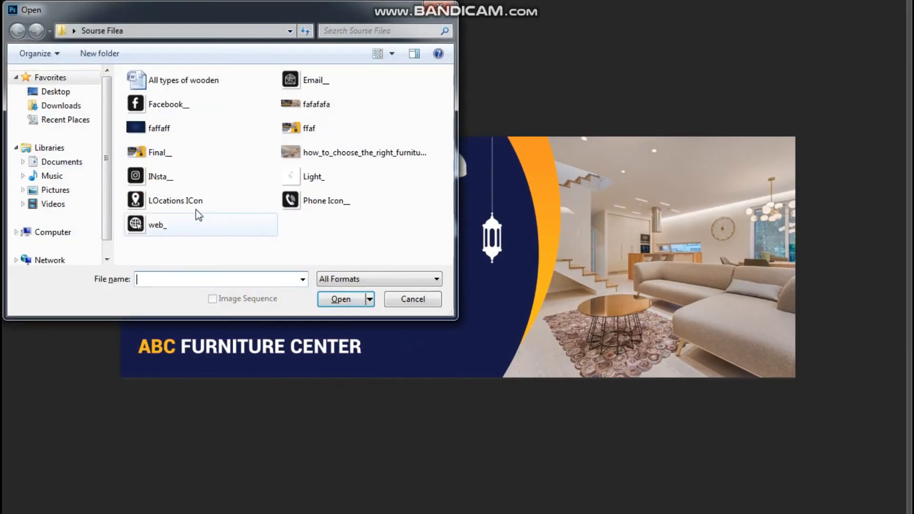
pyautogui.click(313, 202)
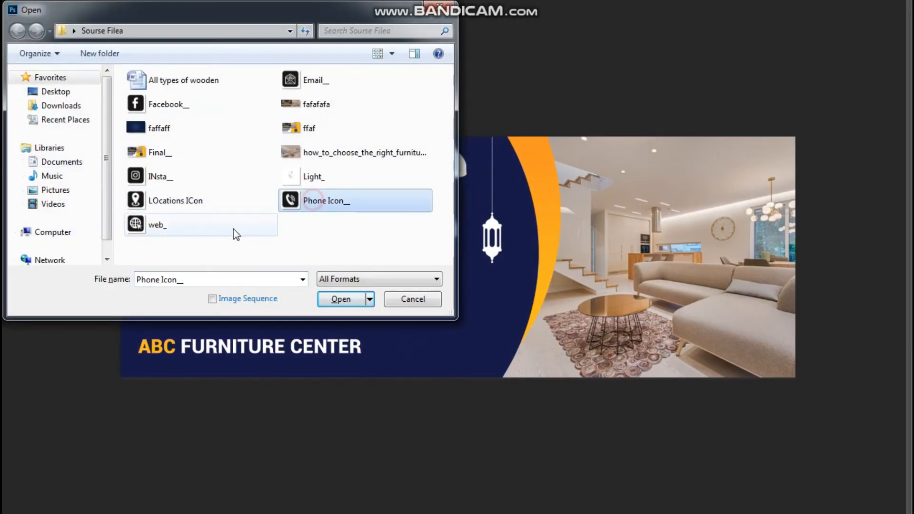
pyautogui.keyDown('ctrl'); pyautogui.click(188, 203); pyautogui.keyUp('ctrl')
pyautogui.click(339, 300)
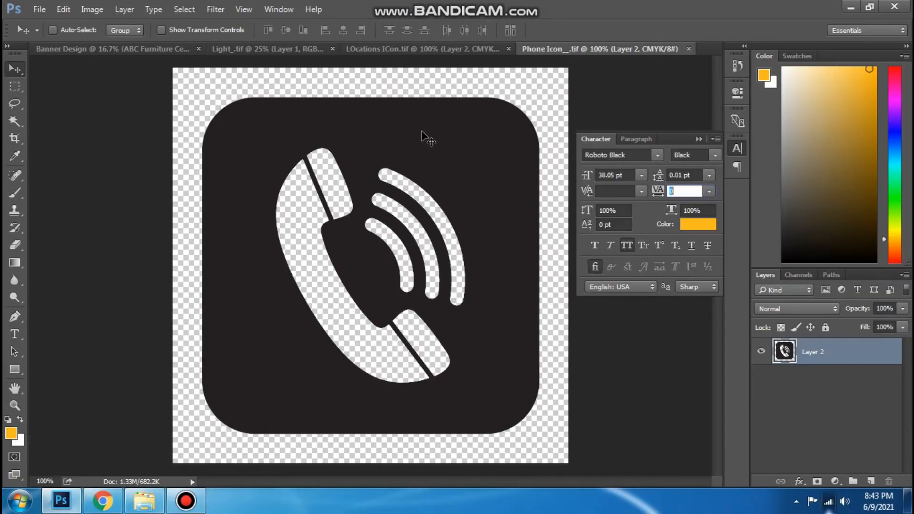
# Step: Copy the phone and location icons from their documents into the banner, side by side after the company line
pyautogui.moveTo(525, 100); pyautogui.dragTo(362, 329)
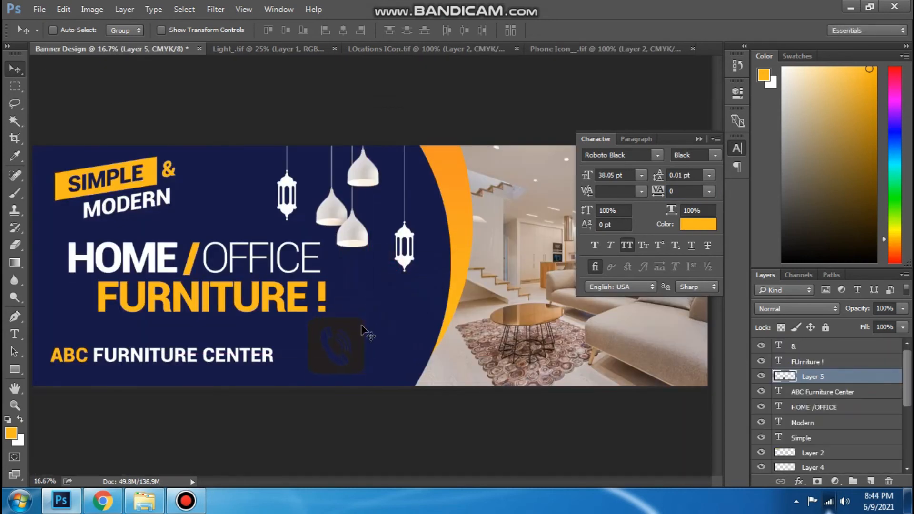
pyautogui.click(440, 49)
pyautogui.moveTo(431, 233); pyautogui.dragTo(402, 327)
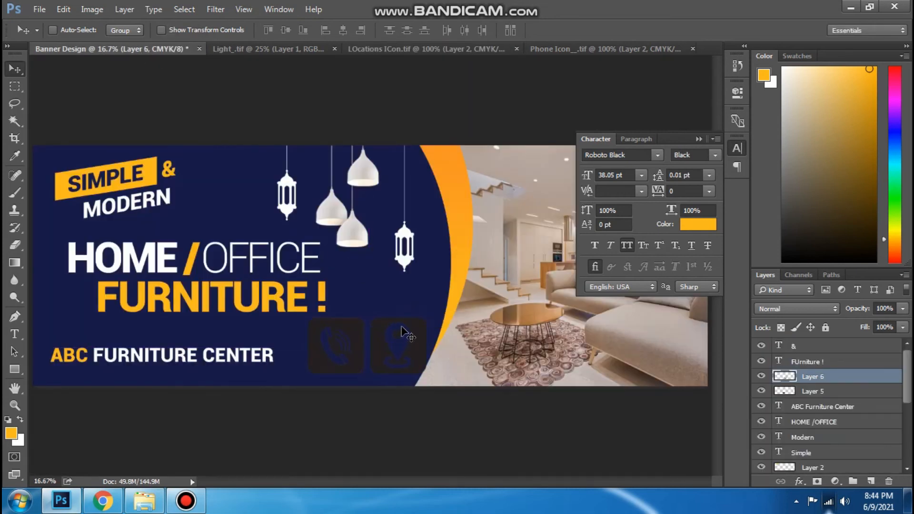
# Step: Scale the phone and location icons down together to about a quarter of their size and collapse the Character panel
pyautogui.rightClick(372, 326)
pyautogui.keyDown('shift'); pyautogui.click(376, 331); pyautogui.keyUp('shift')
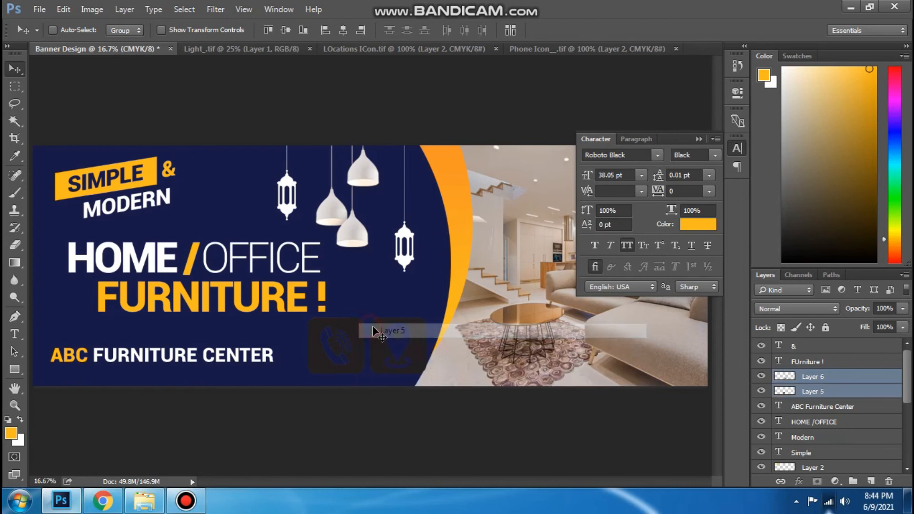
pyautogui.hotkey('ctrl', 't')
pyautogui.moveTo(438, 377); pyautogui.dragTo(363, 366)
pyautogui.press('Return')
pyautogui.hotkey('ctrl', 't')
pyautogui.press('Return')
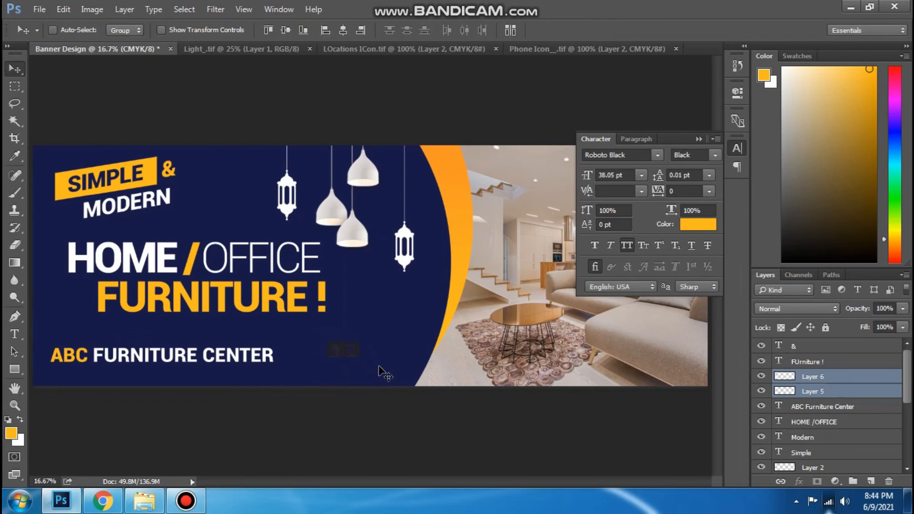
pyautogui.press('Tab')
pyautogui.press('Tab')
pyautogui.click(699, 138)
# Step: Place the location icon directly beneath the phone icon, leaving a small gap between them
pyautogui.press('z')
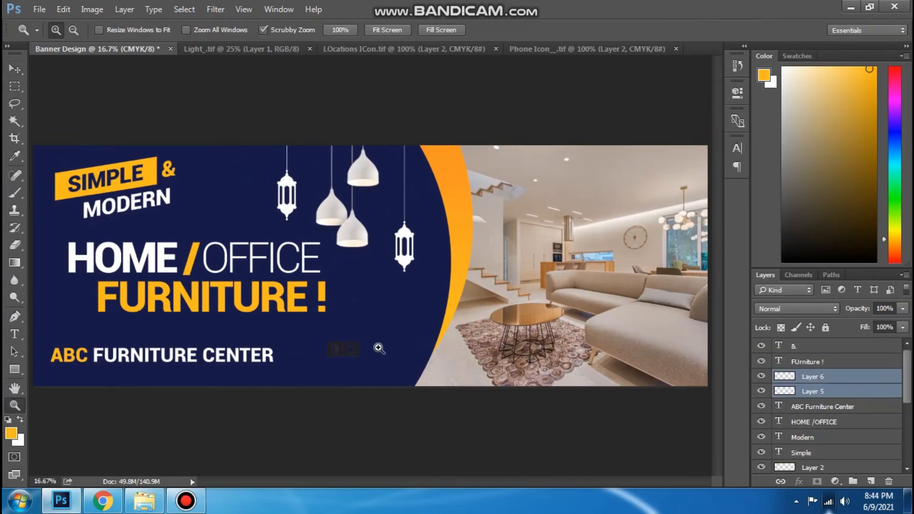
pyautogui.click(364, 355)
pyautogui.moveTo(365, 356); pyautogui.dragTo(413, 268)
pyautogui.click(22, 73)
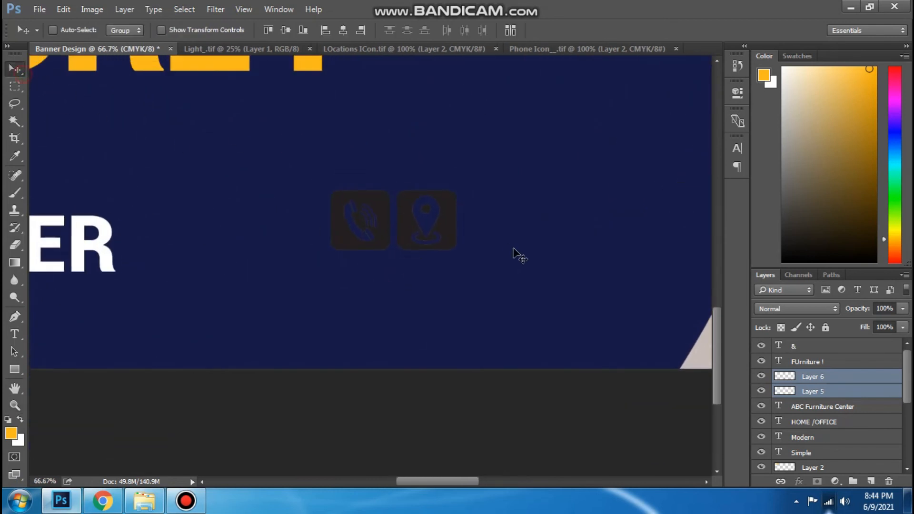
pyautogui.rightClick(414, 225)
pyautogui.click(419, 229)
pyautogui.moveTo(419, 229); pyautogui.dragTo(350, 295)
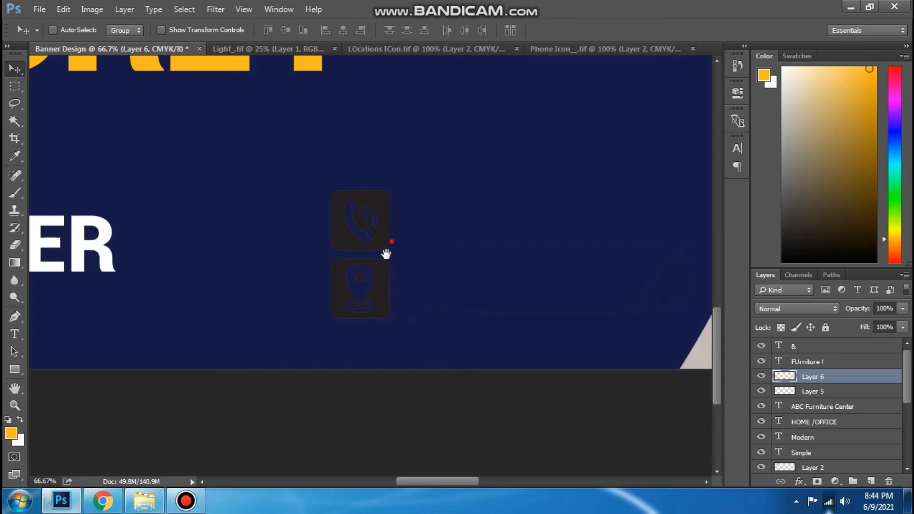
# Step: Add a Color Overlay in the heading's yellow-orange to the phone icon layer
pyautogui.scroll(1, 384, 263)
pyautogui.rightClick(389, 262)
pyautogui.click(400, 265)
pyautogui.click(801, 483)
pyautogui.click(741, 416)
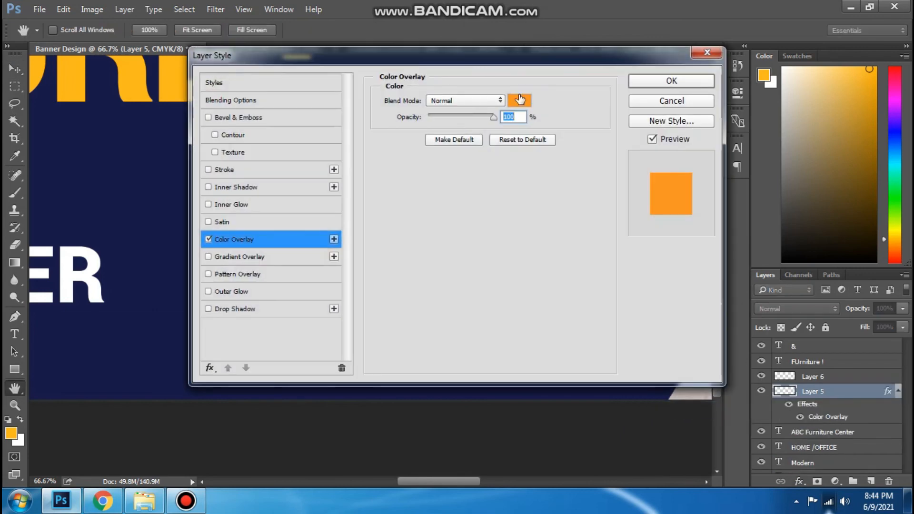
pyautogui.click(519, 99)
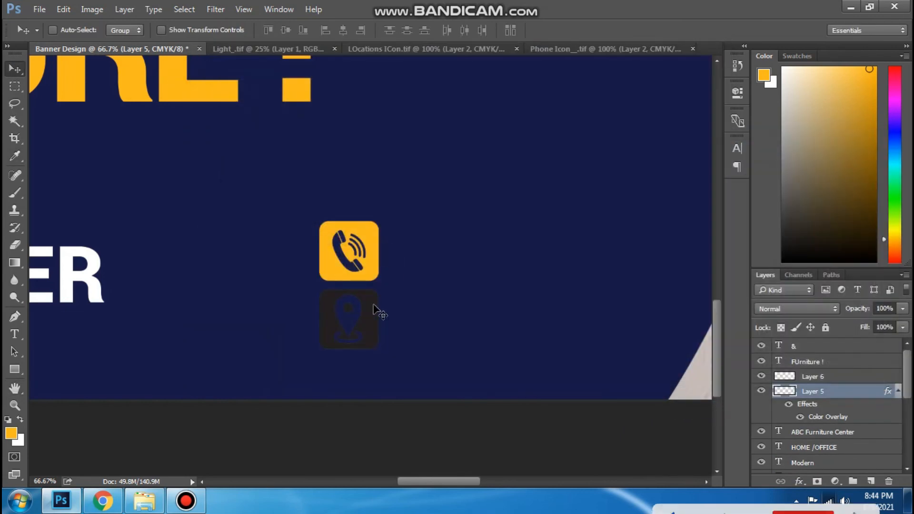
# Step: Give the location icon a Color Overlay matching the phone icon's yellow-orange
pyautogui.click(800, 482)
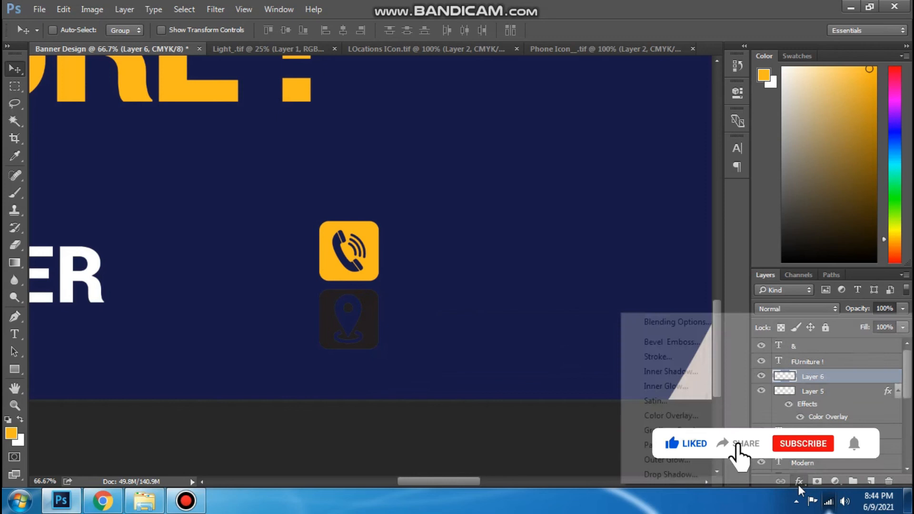
pyautogui.click(653, 415)
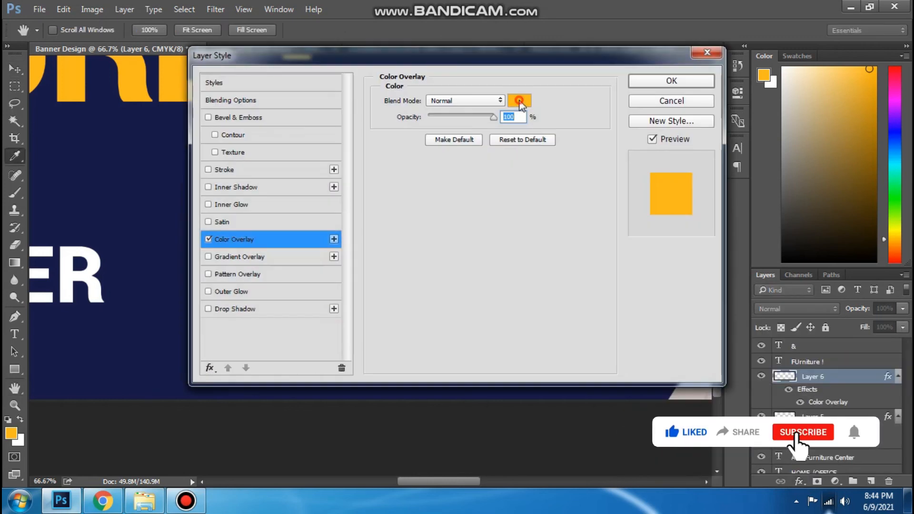
pyautogui.click(520, 100)
pyautogui.press('Return')
pyautogui.press('Return')
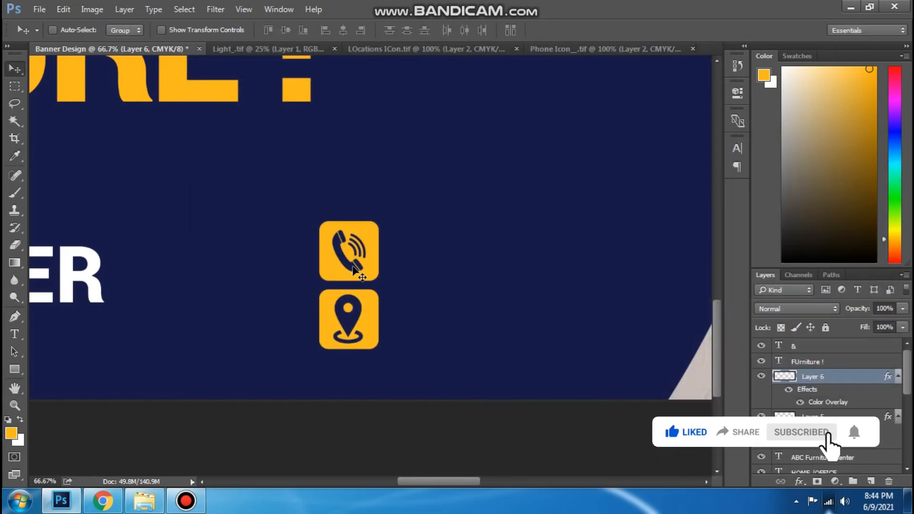
# Step: Duplicate the ABC FURNITURE CENTER text and place the copy beside the phone icon
pyautogui.keyDown('ctrl'); pyautogui.click(374, 256); pyautogui.keyUp('ctrl')
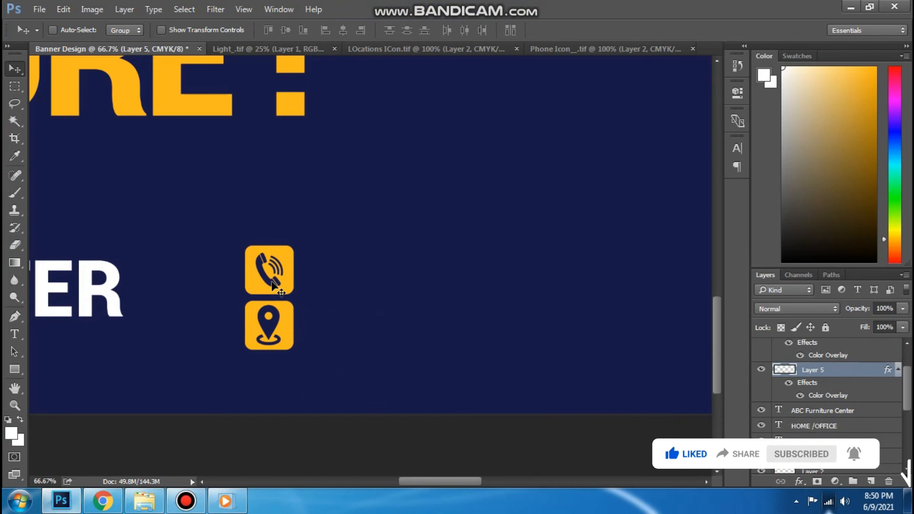
pyautogui.press('z')
pyautogui.click(272, 285)
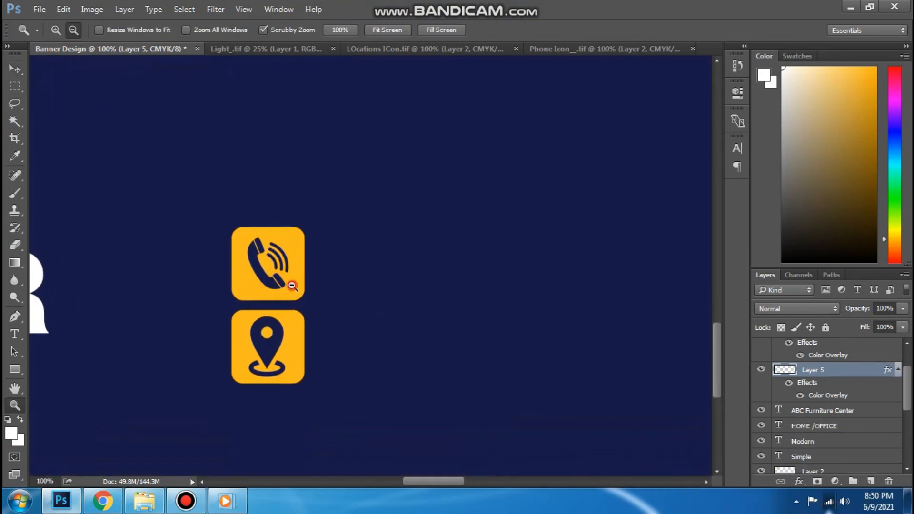
pyautogui.keyDown('alt'); pyautogui.click(316, 285); pyautogui.keyUp('alt')
pyautogui.keyDown('alt'); pyautogui.click(336, 282); pyautogui.keyUp('alt')
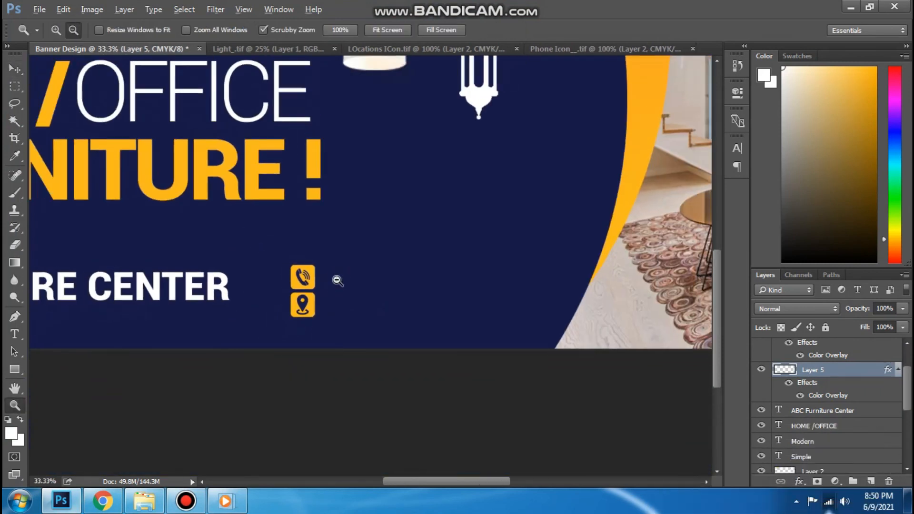
pyautogui.press('v')
pyautogui.rightClick(200, 284)
pyautogui.click(229, 292)
pyautogui.moveTo(450, 276); pyautogui.dragTo(560, 278)
# Step: Replace the wording of the copied text beside the phone icon with the company's phone number
pyautogui.click(15, 334)
pyautogui.tripleClick(435, 275)
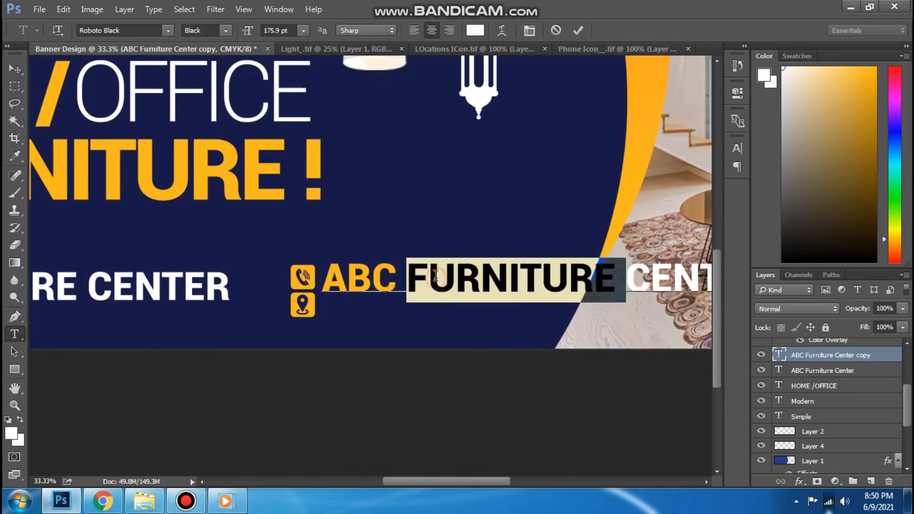
pyautogui.hotkey('ctrl', '-')
pyautogui.hotkey('ctrl', '-')
pyautogui.hotkey('ctrl', '-')
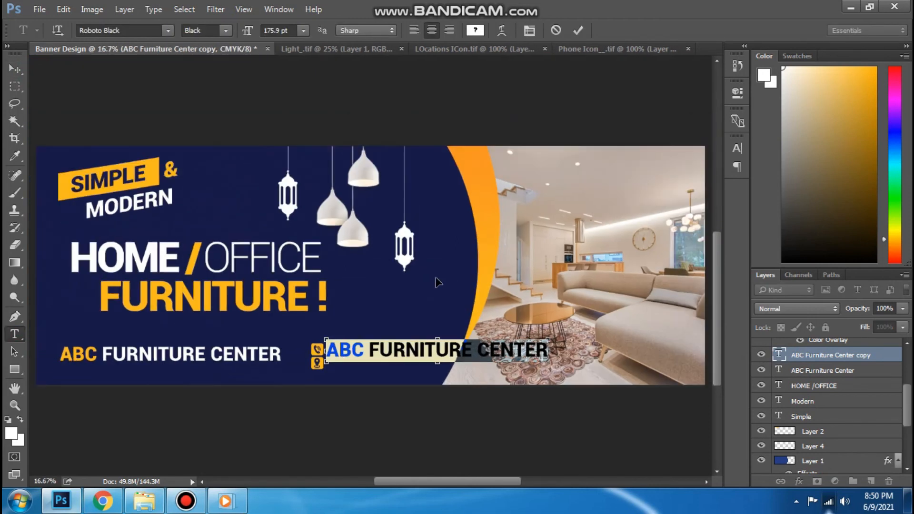
pyautogui.write('B')
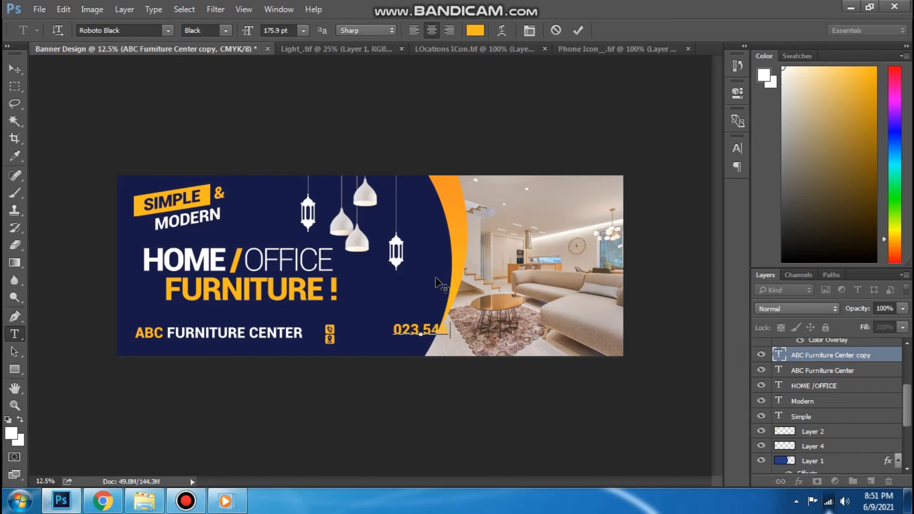
# Step: Change the colour of the whole phone number text to white (ffffff)
pyautogui.hotkey('ctrl', 'a')
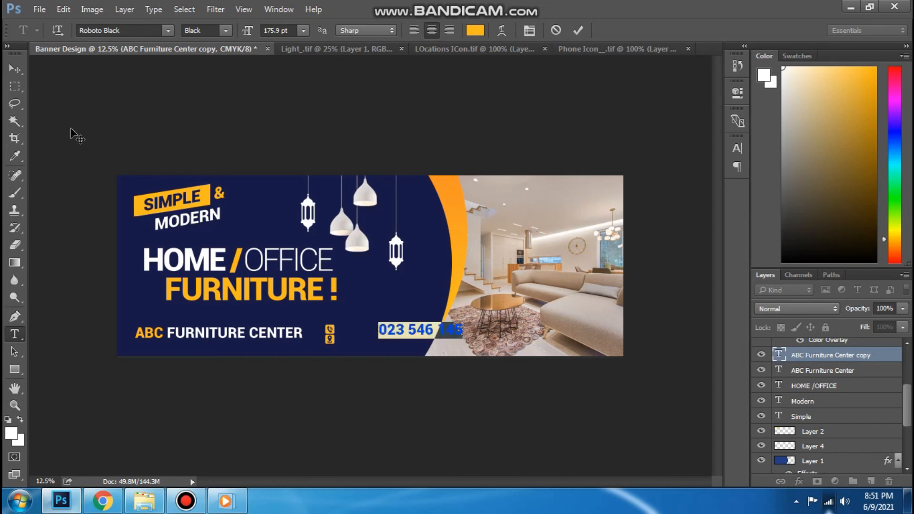
pyautogui.click(12, 432)
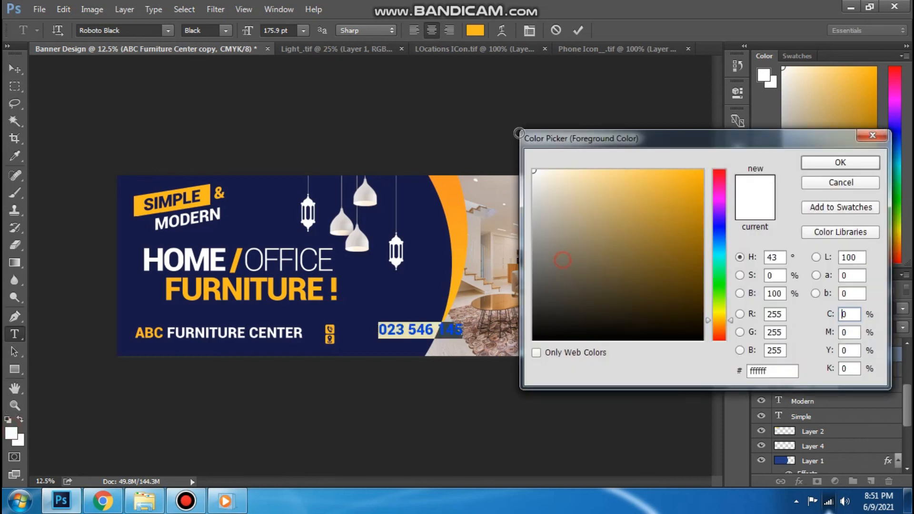
pyautogui.press('Return')
pyautogui.click(15, 69)
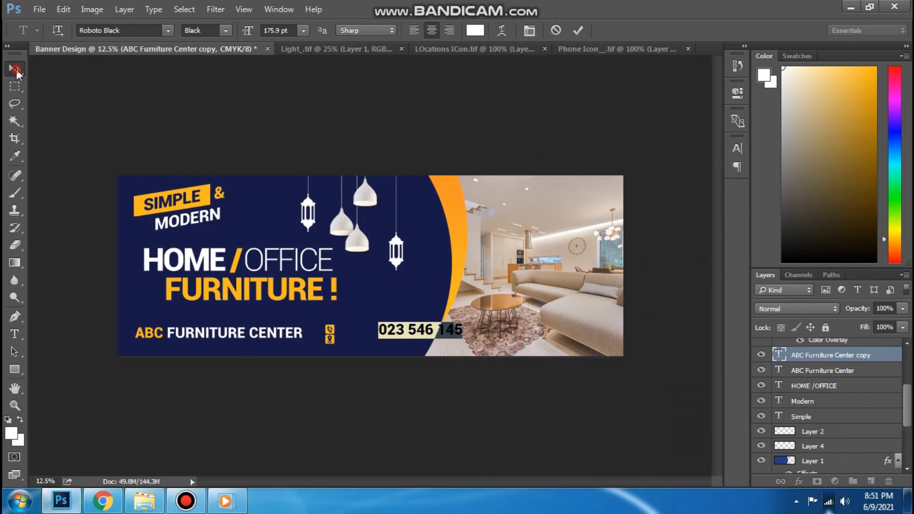
# Step: Scale the phone number text down slightly and move it within the navy area beside the phone icon
pyautogui.moveTo(439, 330); pyautogui.dragTo(416, 341)
pyautogui.hotkey('ctrl', 't')
pyautogui.press('Return')
pyautogui.keyDown('ctrl'); pyautogui.click(398, 340); pyautogui.keyUp('ctrl')
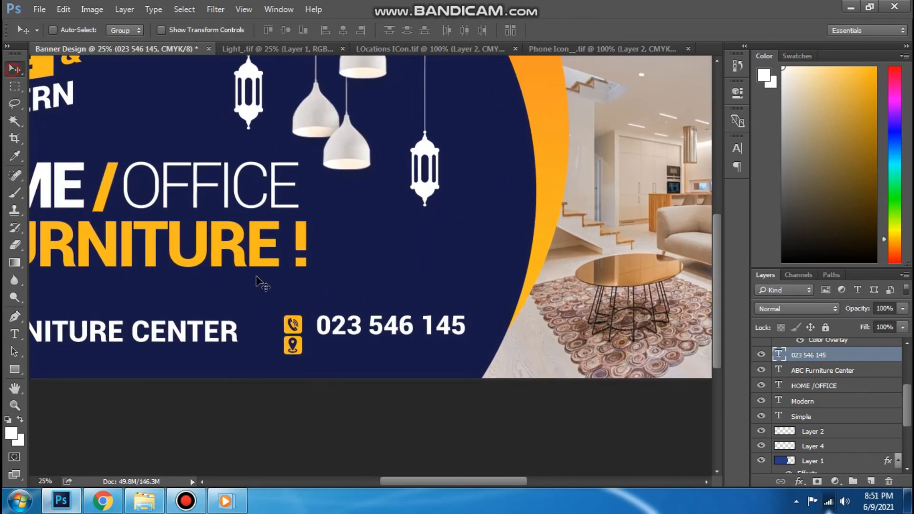
# Step: Reduce the phone number text to about 139 pt and line it up closely with the phone icon
pyautogui.rightClick(295, 319)
pyautogui.click(307, 339)
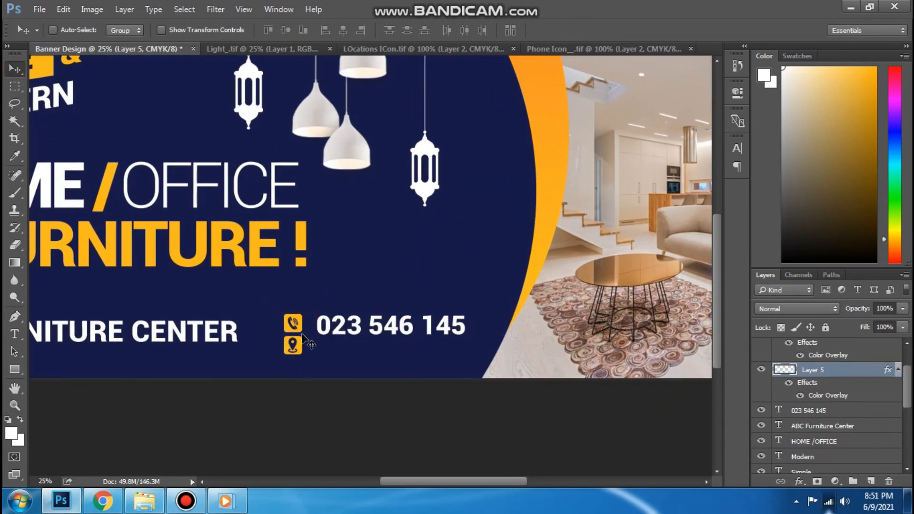
pyautogui.rightClick(327, 331)
pyautogui.click(348, 336)
pyautogui.moveTo(347, 337); pyautogui.dragTo(337, 331)
pyautogui.hotkey('ctrl', 't')
pyautogui.moveTo(458, 336); pyautogui.dragTo(449, 334)
pyautogui.press('Return')
pyautogui.hotkey('shift', 'Left')
pyautogui.hotkey('shift', 'Left')
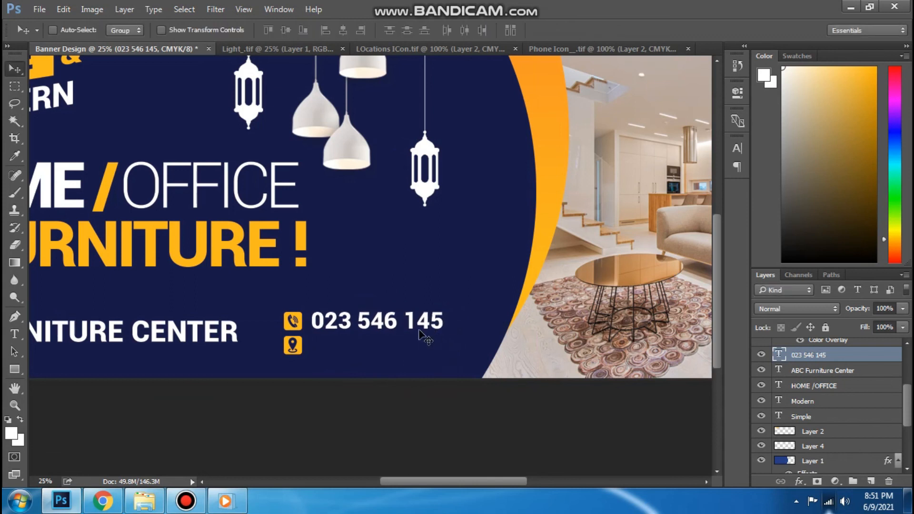
# Step: Duplicate the phone number text beside the location icon and replace its wording with the company's town and district
pyautogui.moveTo(400, 328); pyautogui.dragTo(394, 348)
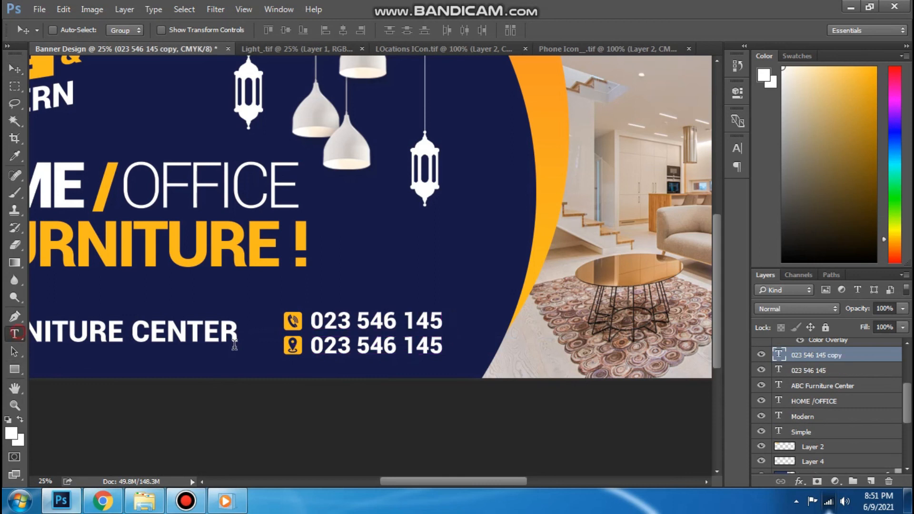
pyautogui.tripleClick(350, 343)
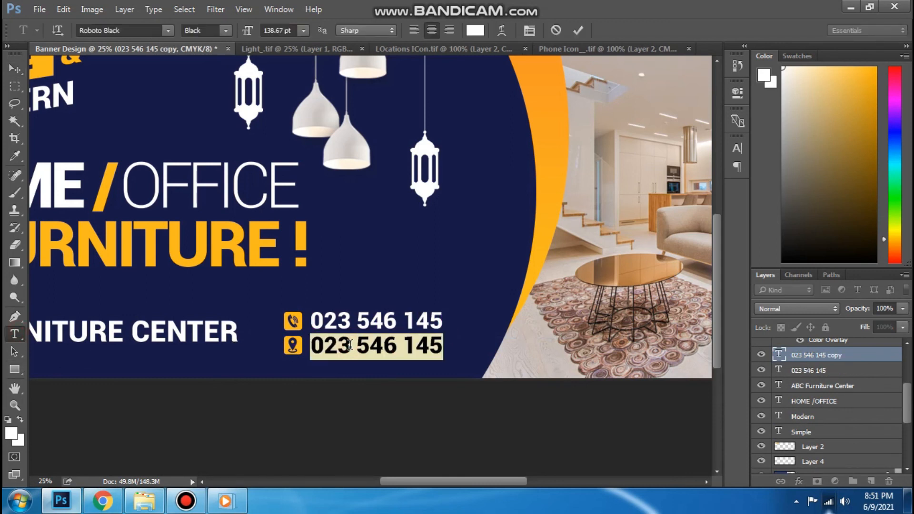
pyautogui.write('Bl')
pyautogui.write('RTAM')
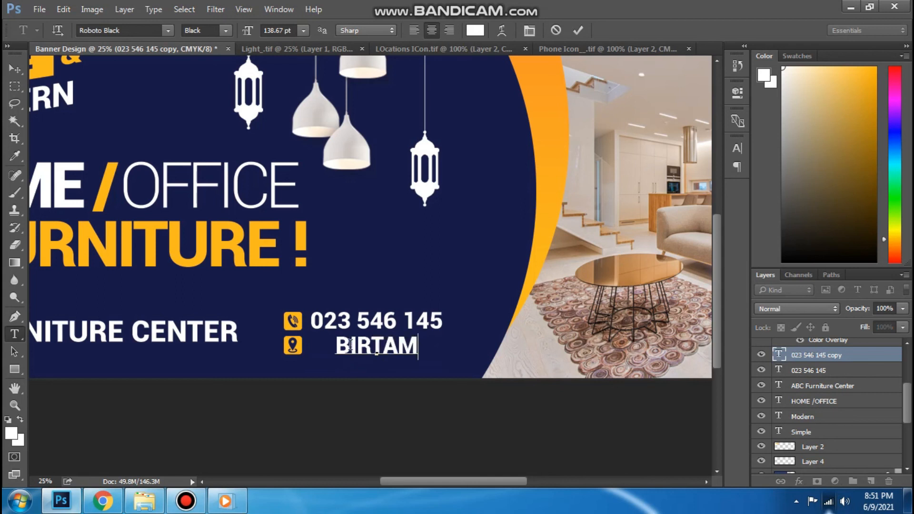
pyautogui.write('ODE')
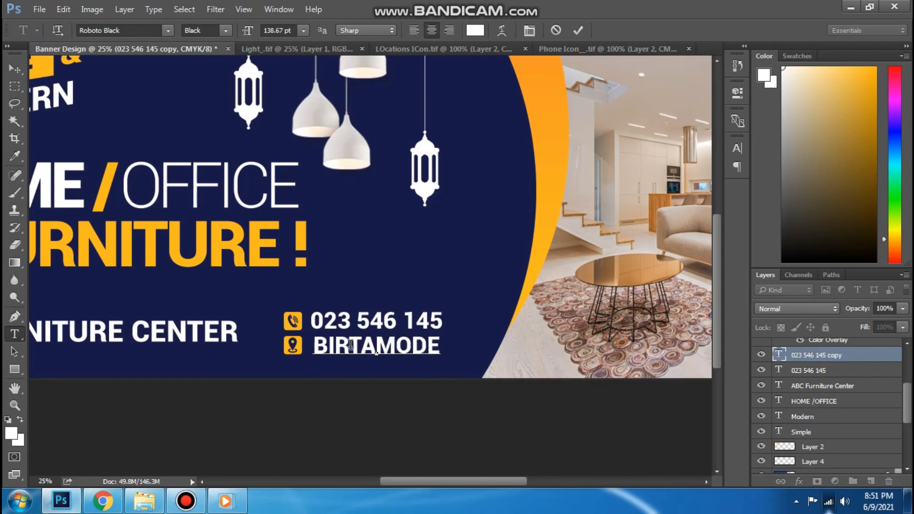
pyautogui.write(', JH')
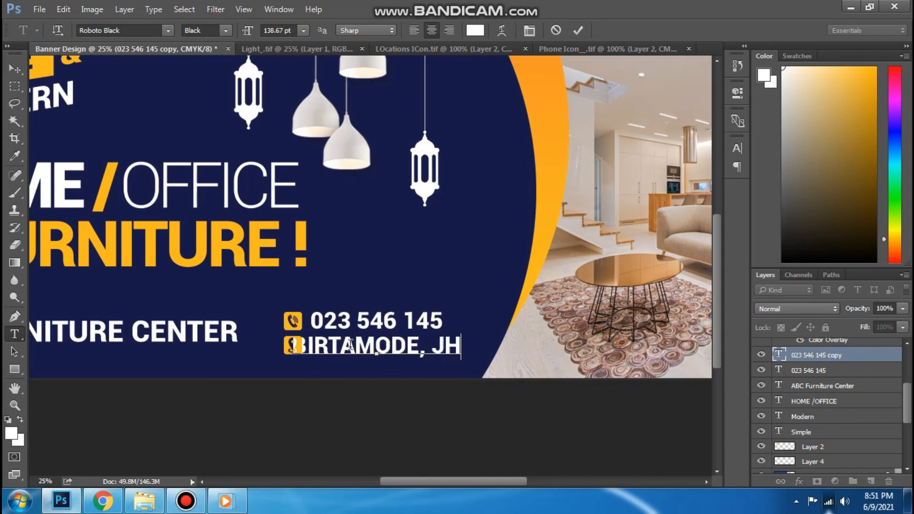
pyautogui.write('APA')
pyautogui.hotkey('ctrl', 'a')
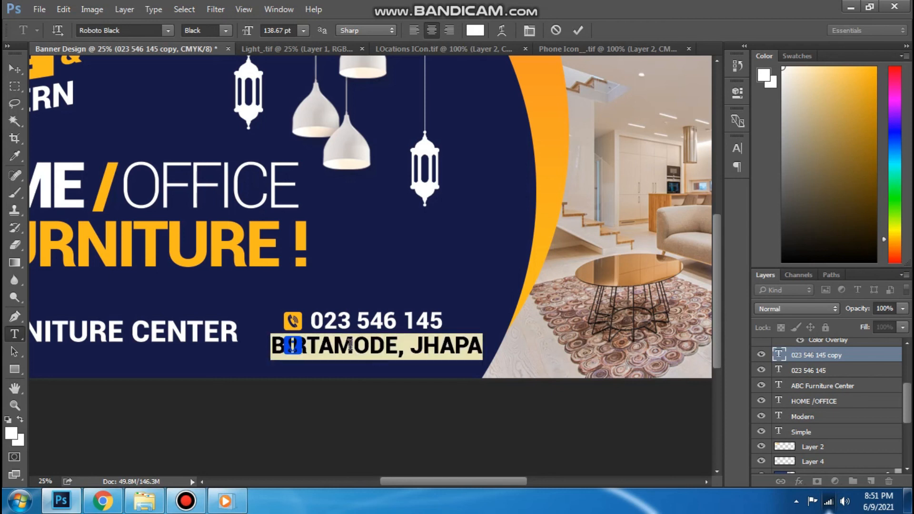
pyautogui.click(15, 69)
# Step: Move the address text clear of the location icon, left-align it with the phone number, and bring both icons close to their text
pyautogui.moveTo(90, 331); pyautogui.dragTo(369, 333)
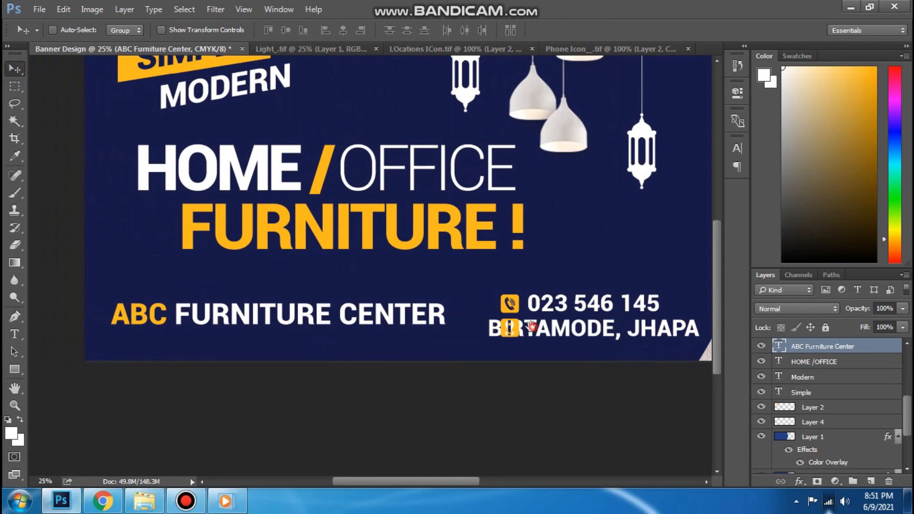
pyautogui.moveTo(530, 326); pyautogui.dragTo(526, 327)
pyautogui.keyDown('ctrl'); pyautogui.click(506, 307); pyautogui.keyUp('ctrl')
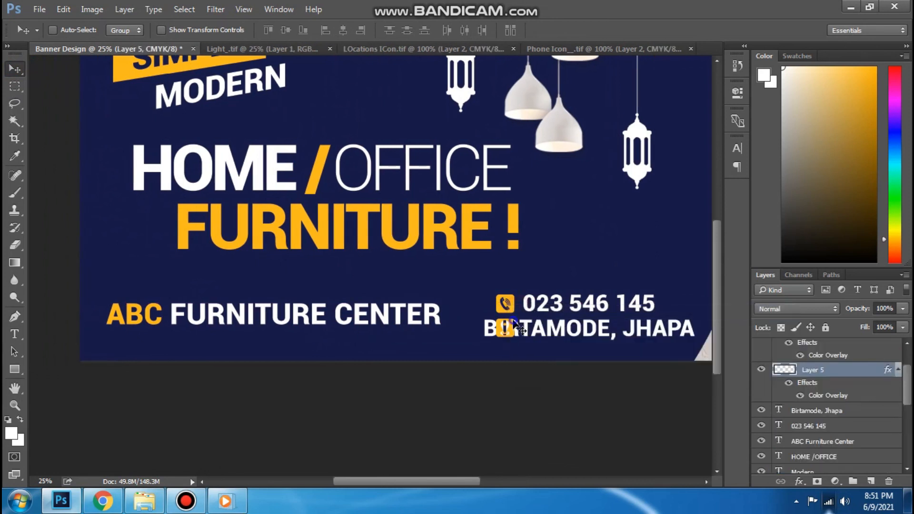
pyautogui.moveTo(514, 328); pyautogui.dragTo(565, 318)
pyautogui.rightClick(556, 309)
pyautogui.keyDown('shift'); pyautogui.click(576, 310); pyautogui.keyUp('shift')
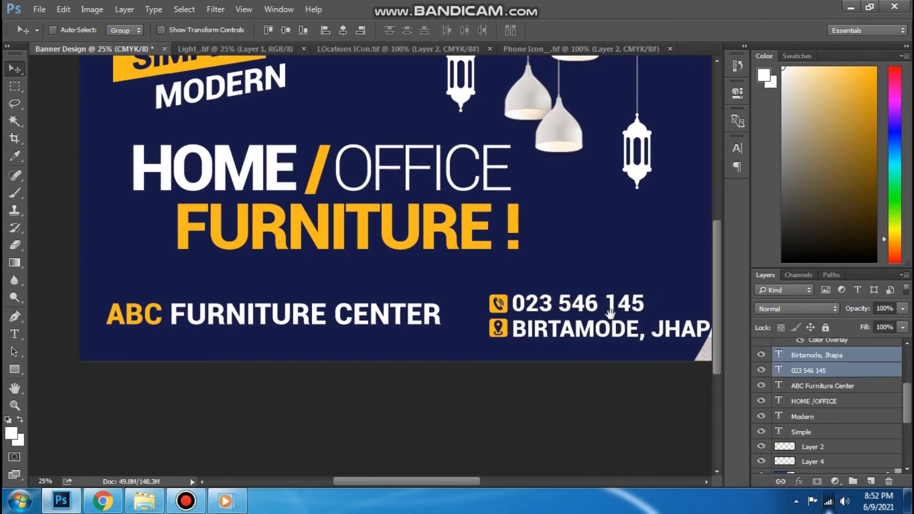
# Step: Select the navy and orange curved shapes together and enlarge them towards the photo so navy lies behind the whole address line
pyautogui.hscroll(5, 604, 312)
pyautogui.scroll(-1, 482, 290)
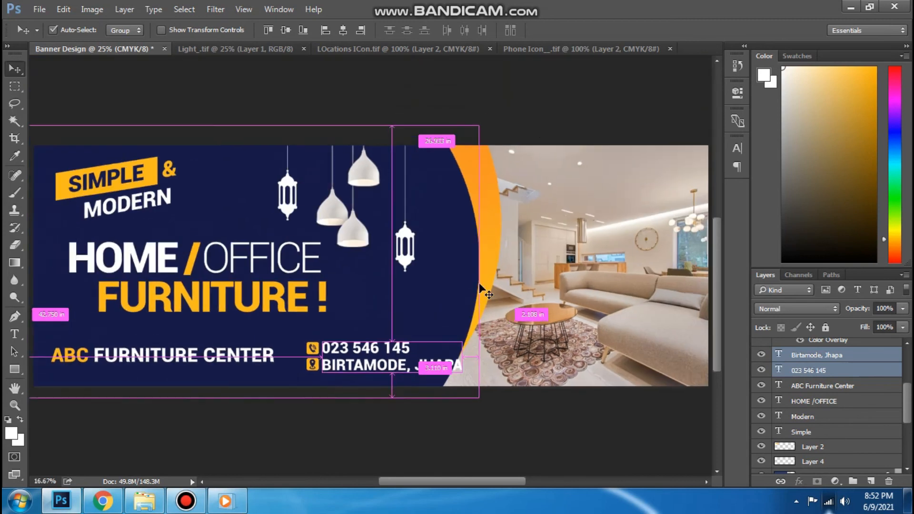
pyautogui.scroll(-2, 481, 288)
pyautogui.press('Tab')
pyautogui.rightClick(511, 284)
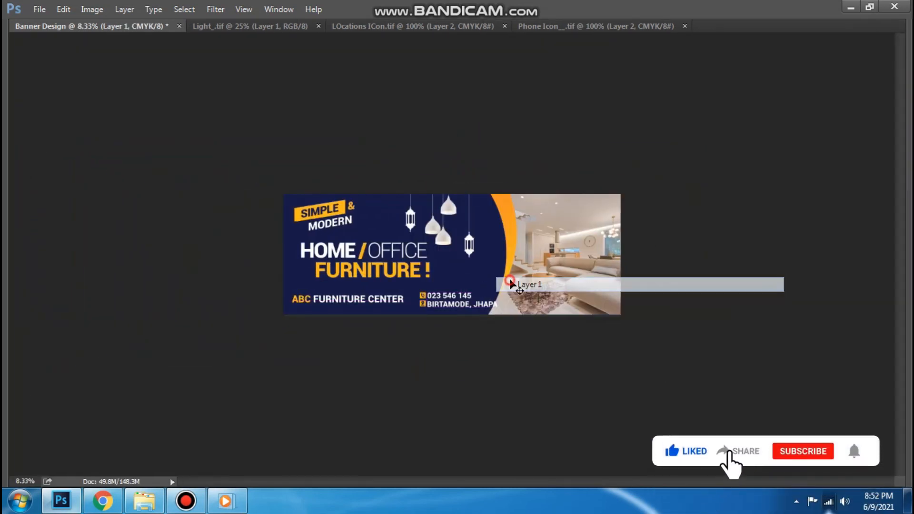
pyautogui.click(511, 285)
pyautogui.rightClick(521, 249)
pyautogui.click(527, 252)
pyautogui.moveTo(526, 251); pyautogui.dragTo(531, 248)
pyautogui.hotkey('ctrl', 't')
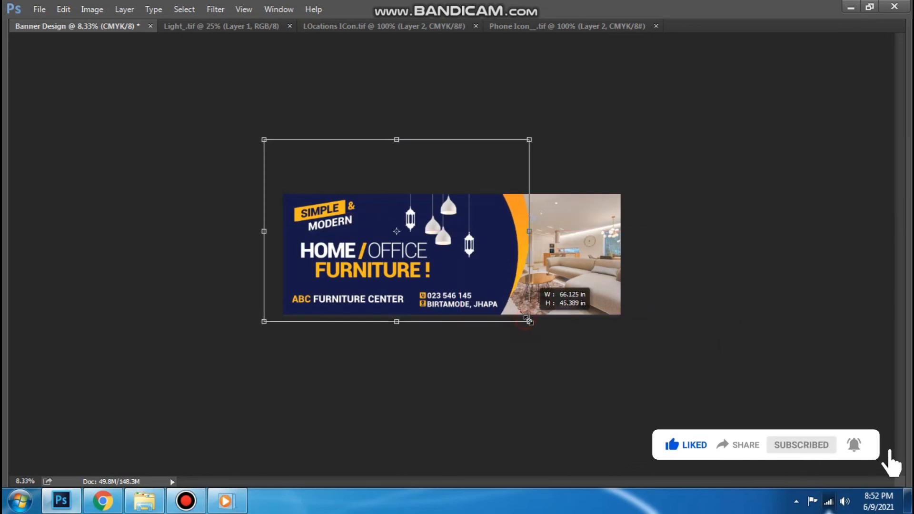